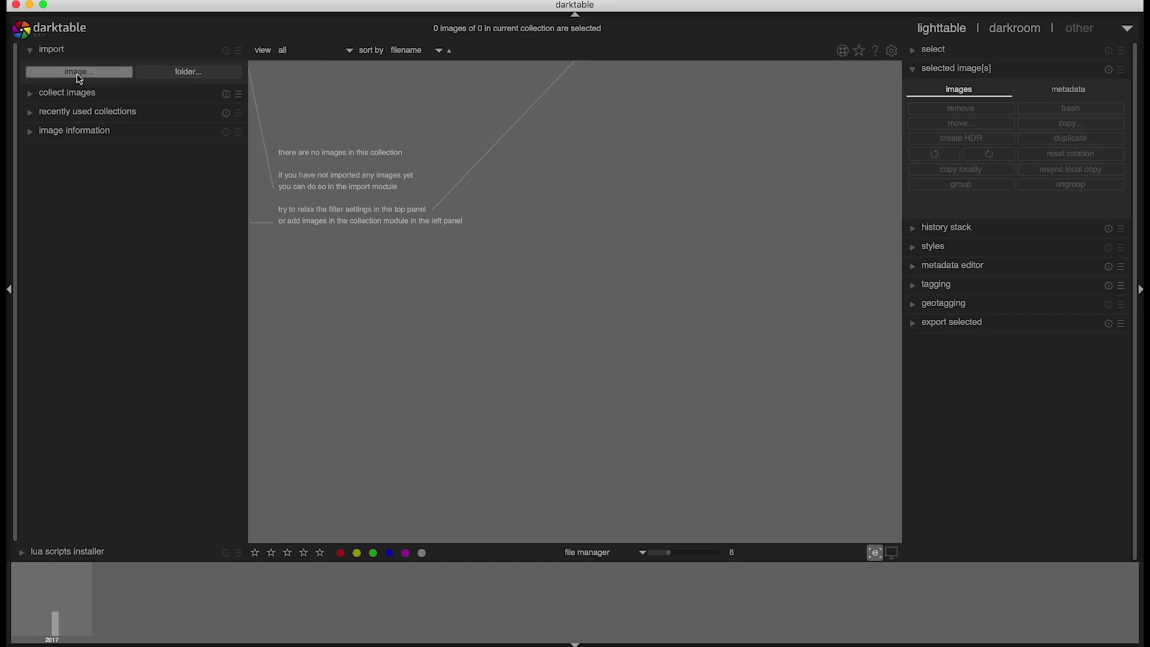
- Import all photos from Pictures > Photos, then begin shifting the night sky's tint toward green
left_click(78, 72)
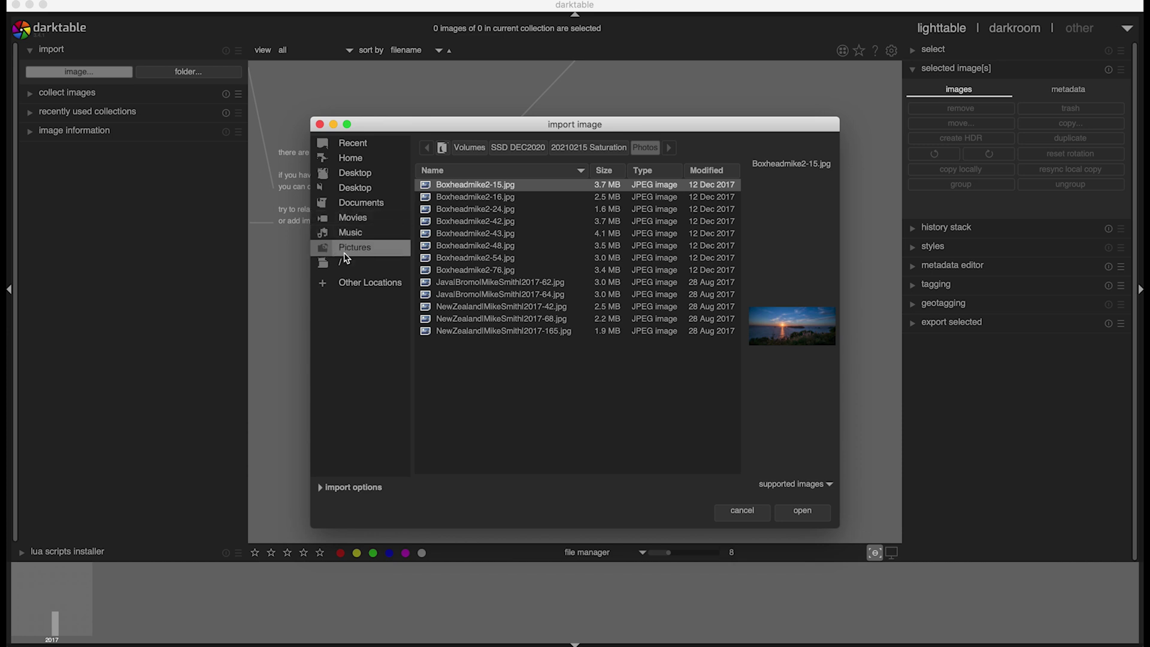
left_click(345, 251)
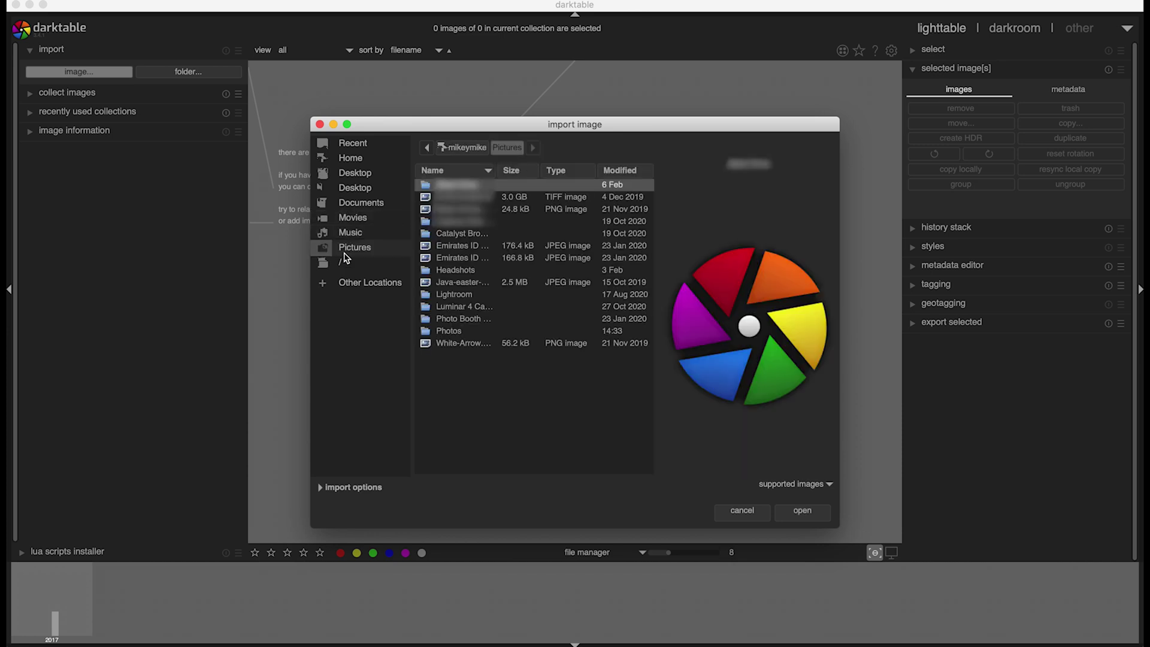
double_click(446, 332)
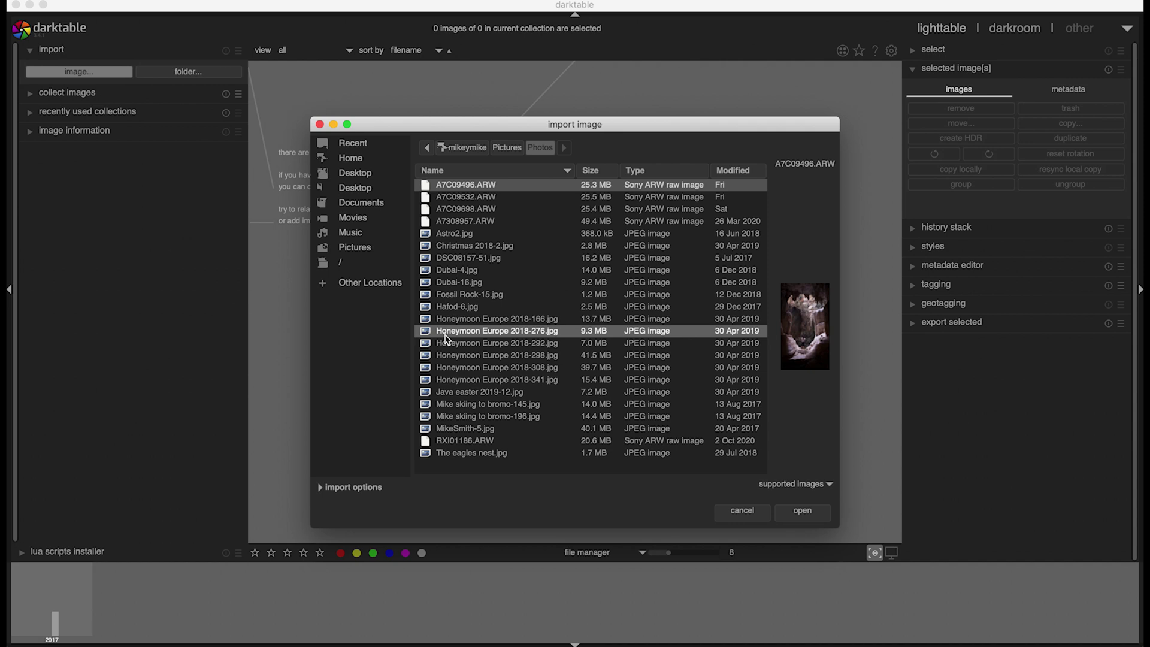
left_click(470, 453)
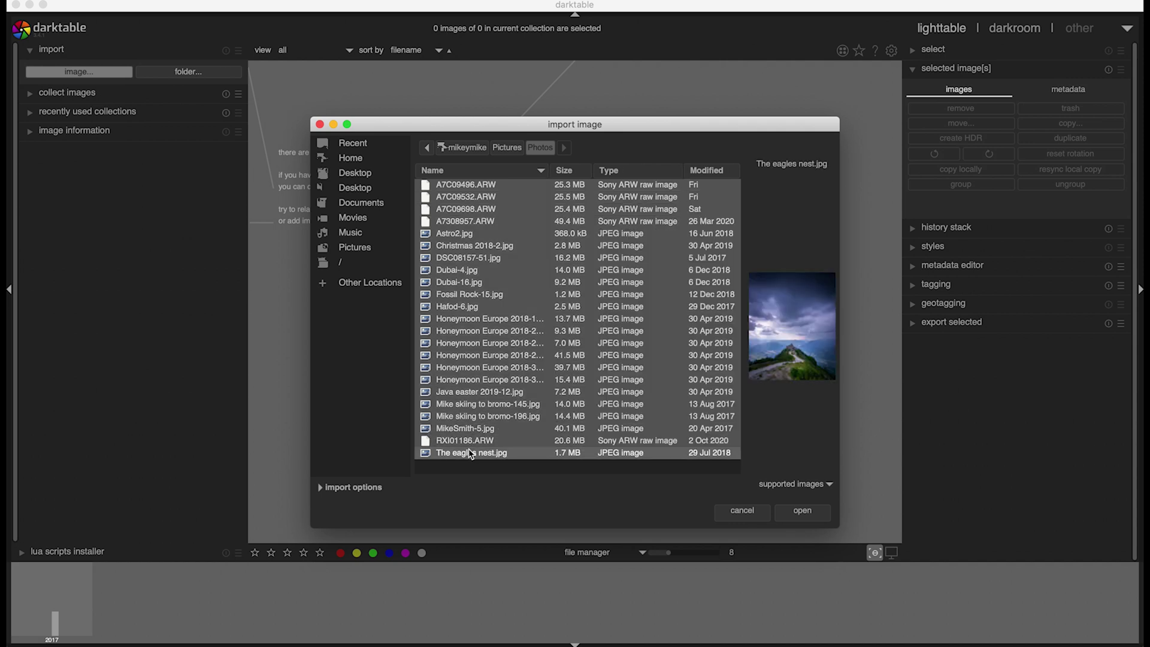
left_click(793, 514)
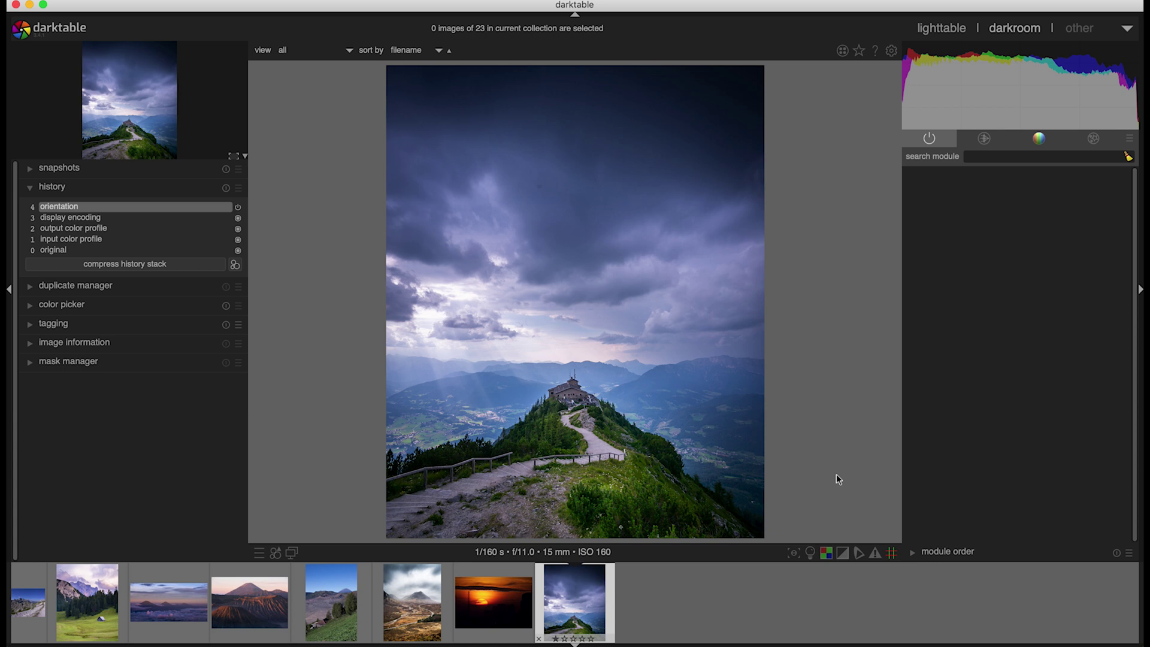
scroll(571, 611, "up", 10)
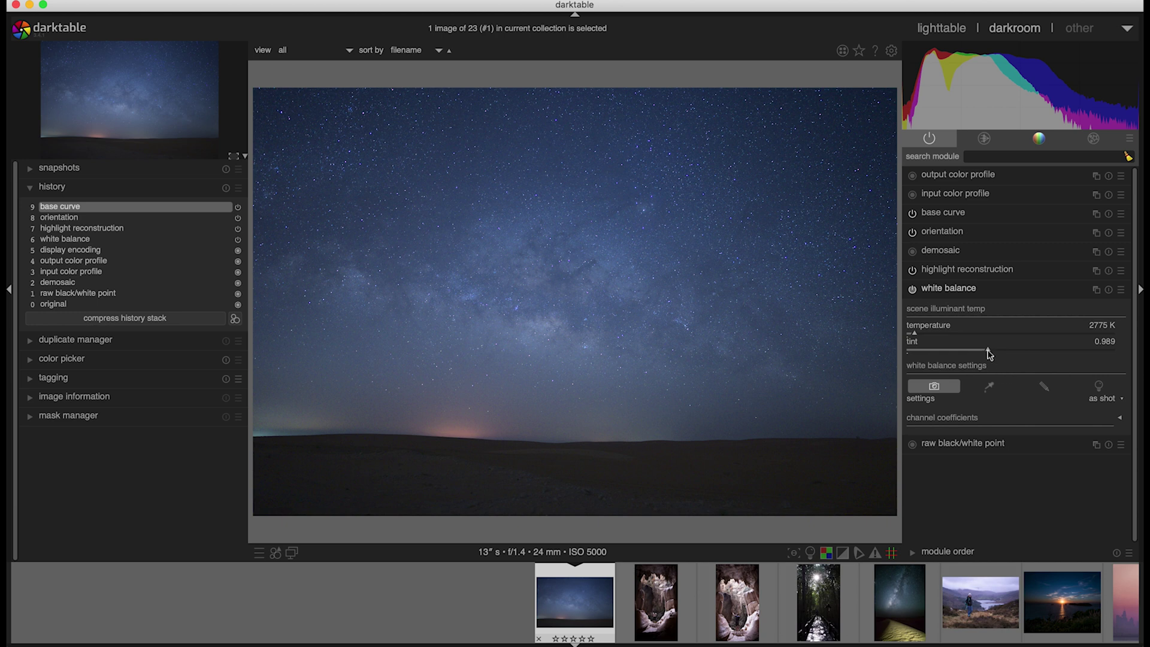
left_click_drag(988, 354, 1028, 351)
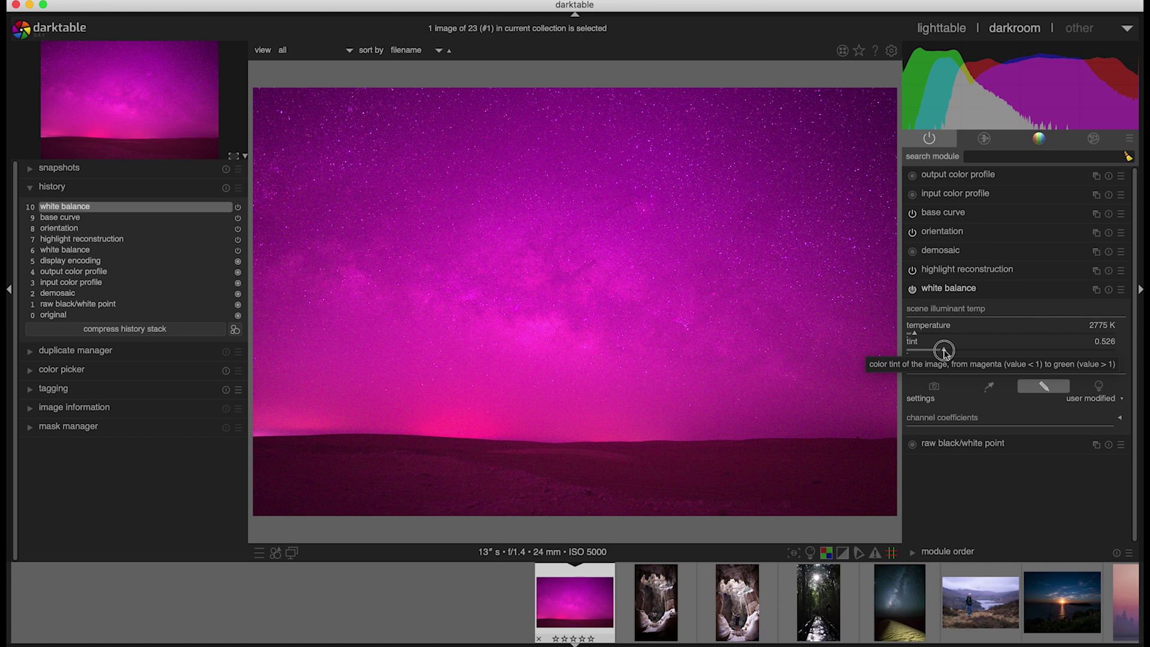
- Fine-tune the white balance temperature so the Milky Way sky turns neutral blue-grey
scroll(987, 349, "up", 1)
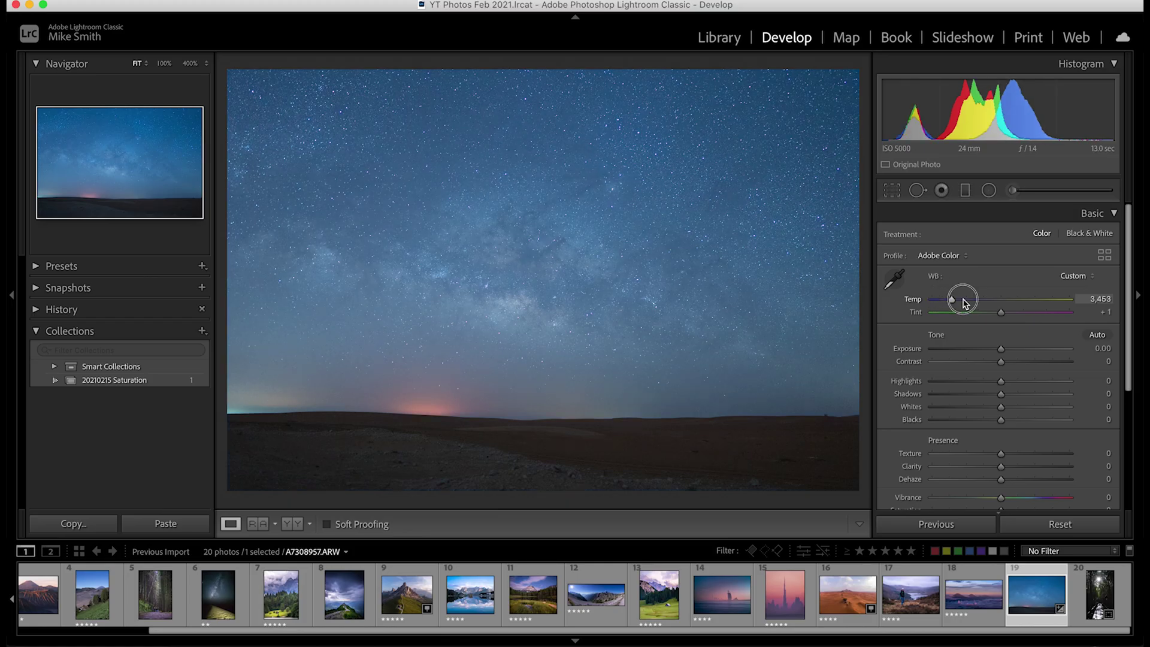
mouse_move(964, 302)
left_mouse_down()
mouse_move(996, 299)
mouse_move(932, 299)
mouse_move(969, 304)
left_mouse_up()
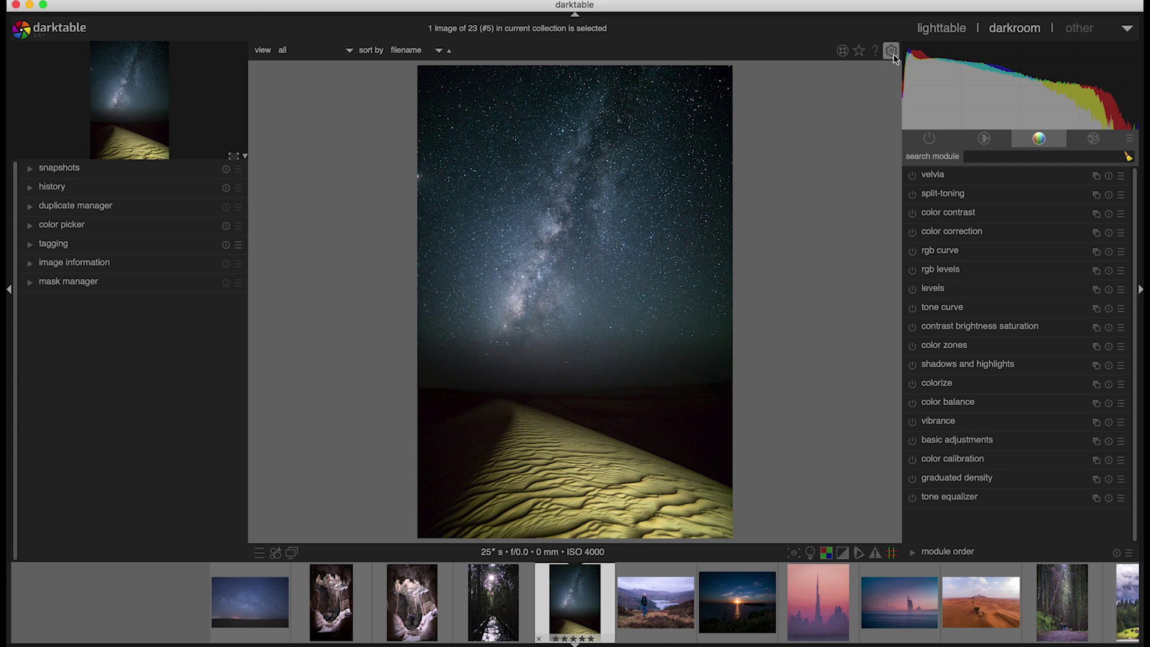
- Browse the keyboard shortcut settings in darktable's preferences
left_click(892, 52)
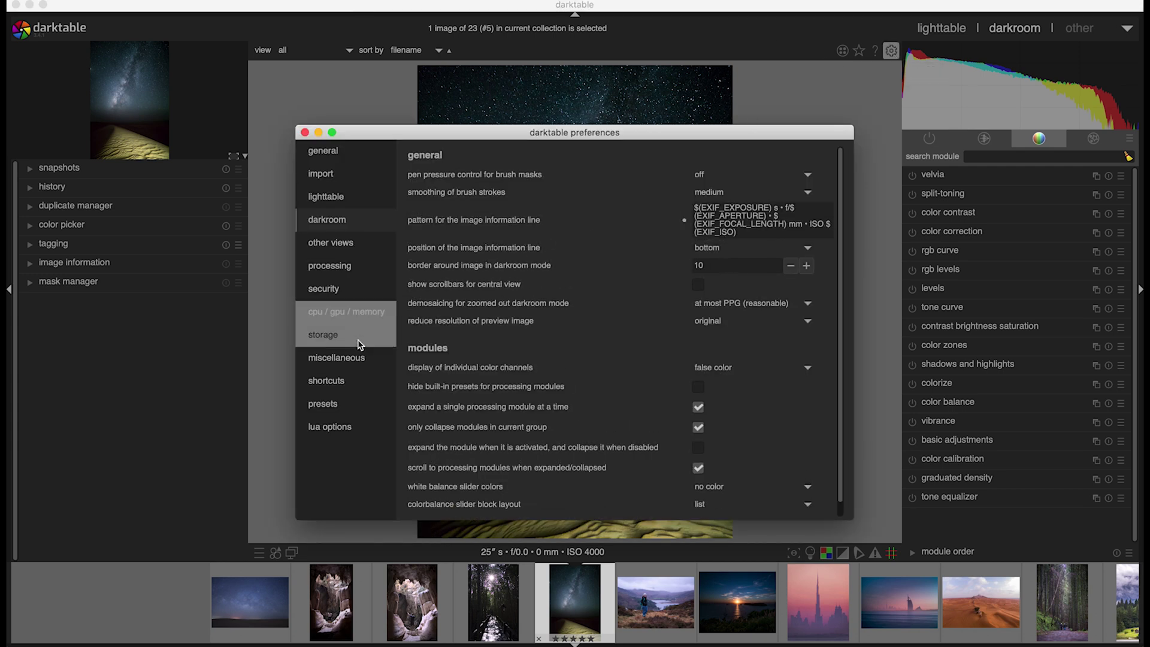
left_click(326, 381)
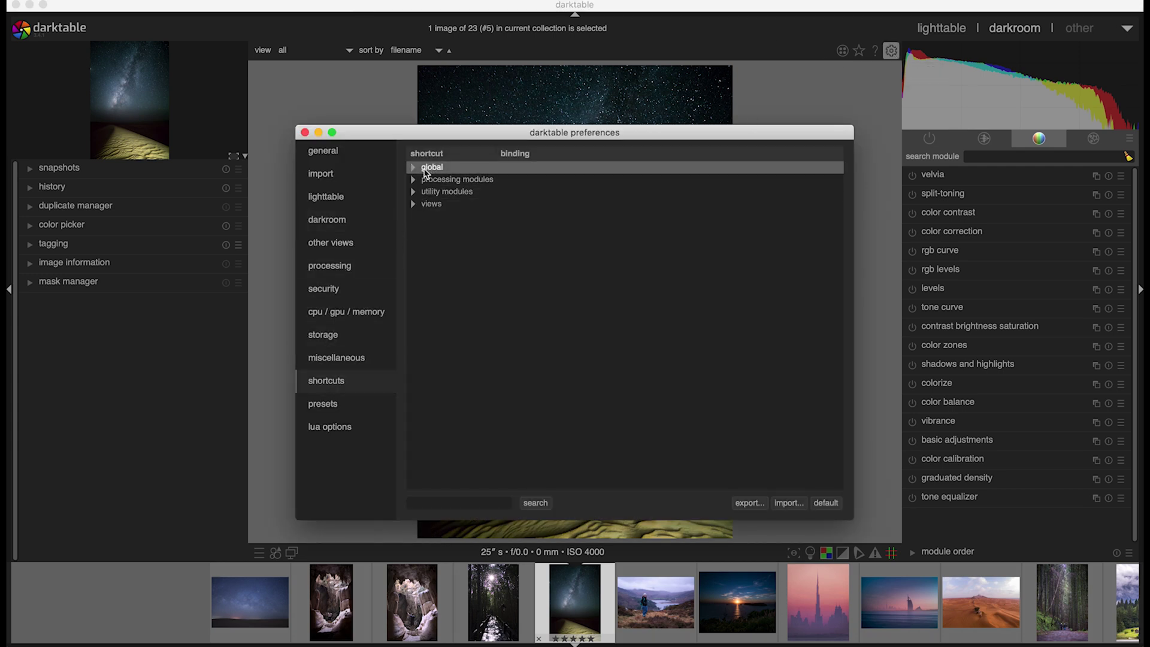
scroll(494, 234, "down", 3)
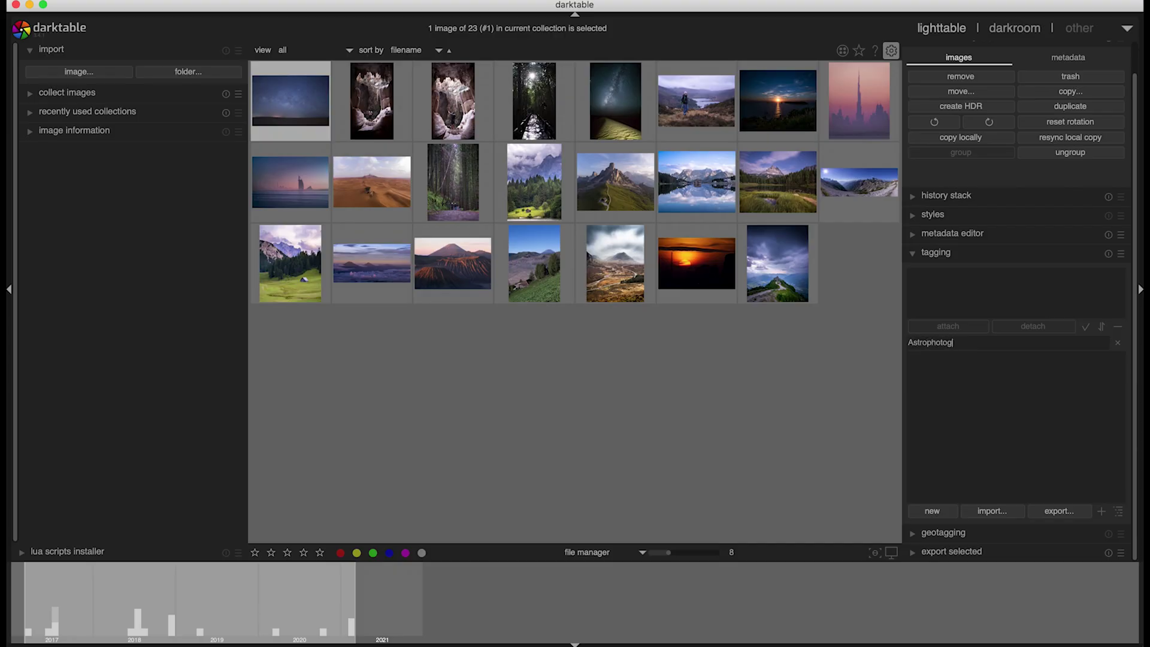
- Attach the tags Astrophotography, Dubai and Desert to the selected photo
key("Return")
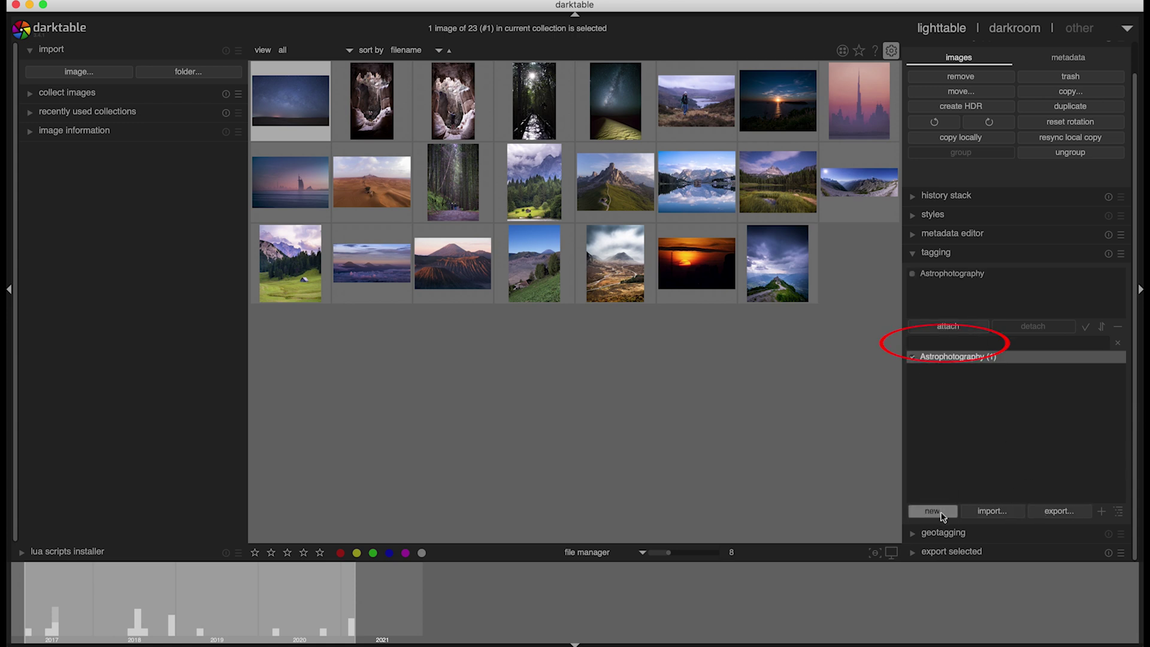
type("Dubai")
key("Return")
type("Desert")
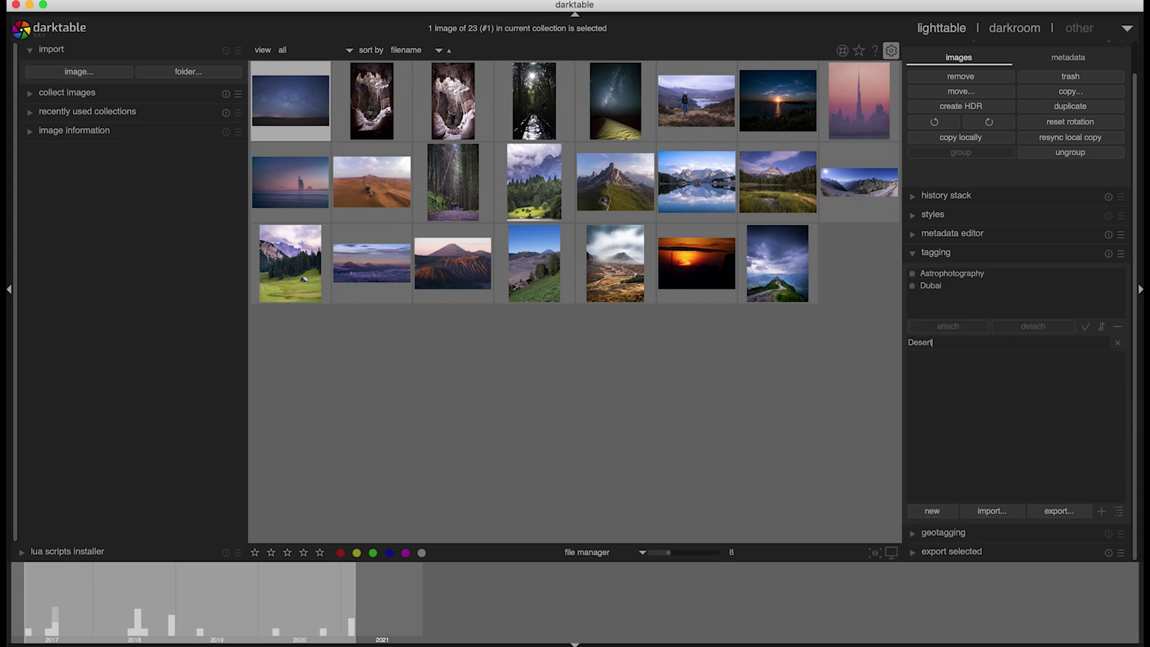
left_click(936, 510)
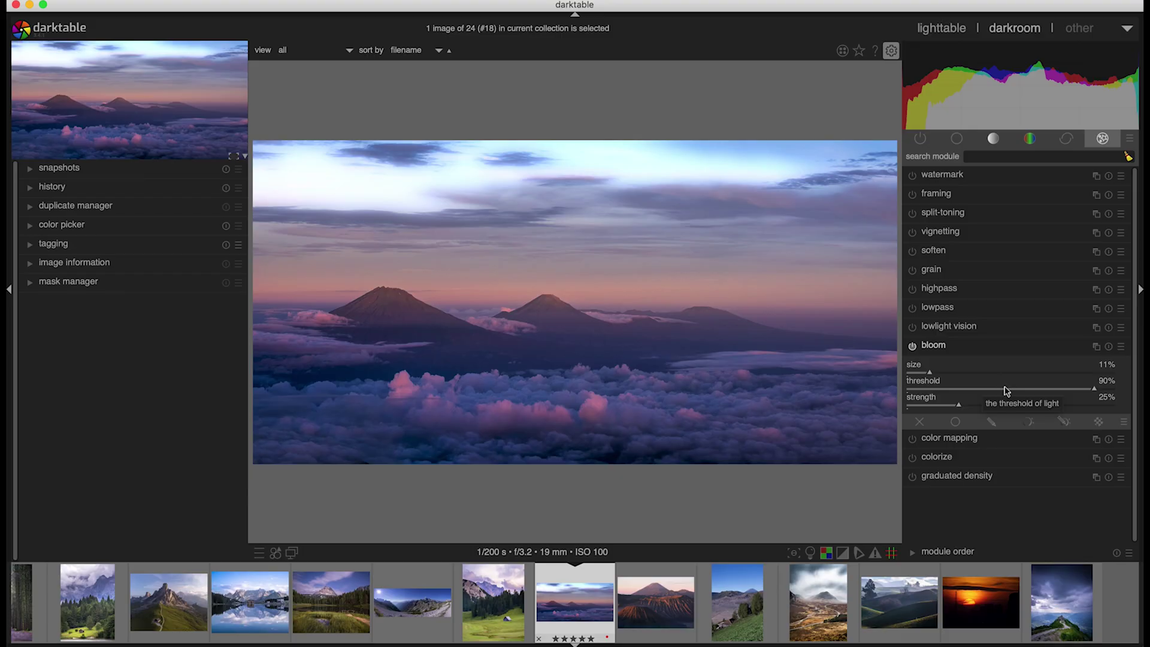
- Raise the bloom threshold to 83% and lower the bloom strength to 7%
left_click(1005, 390)
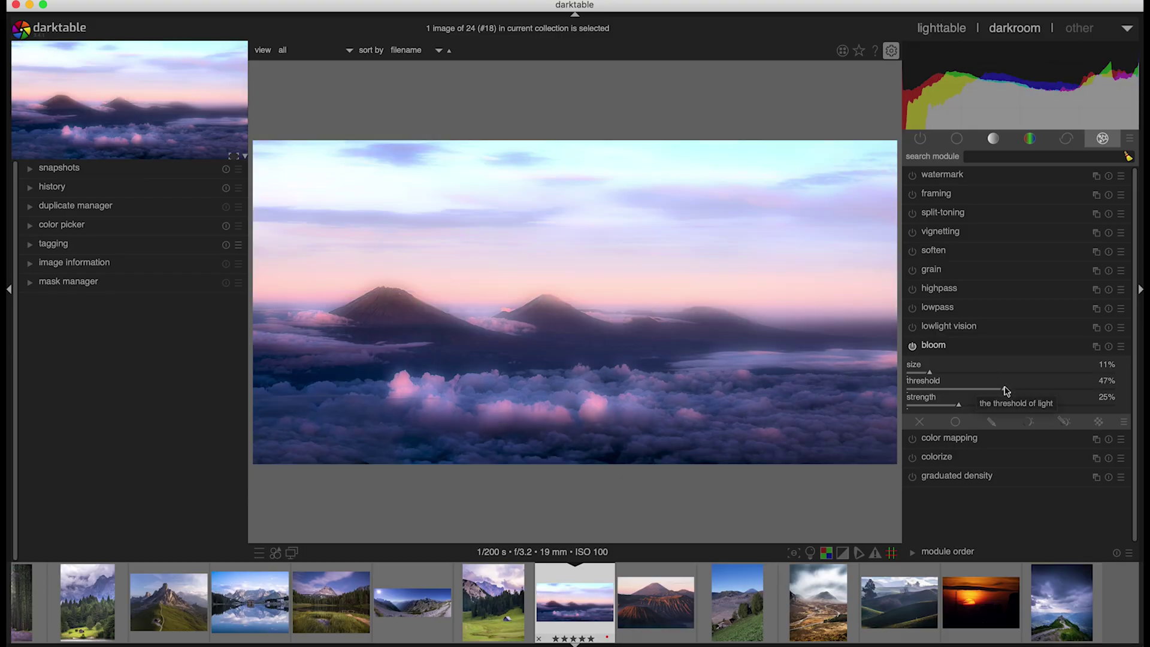
left_click_drag(1028, 392, 1047, 392)
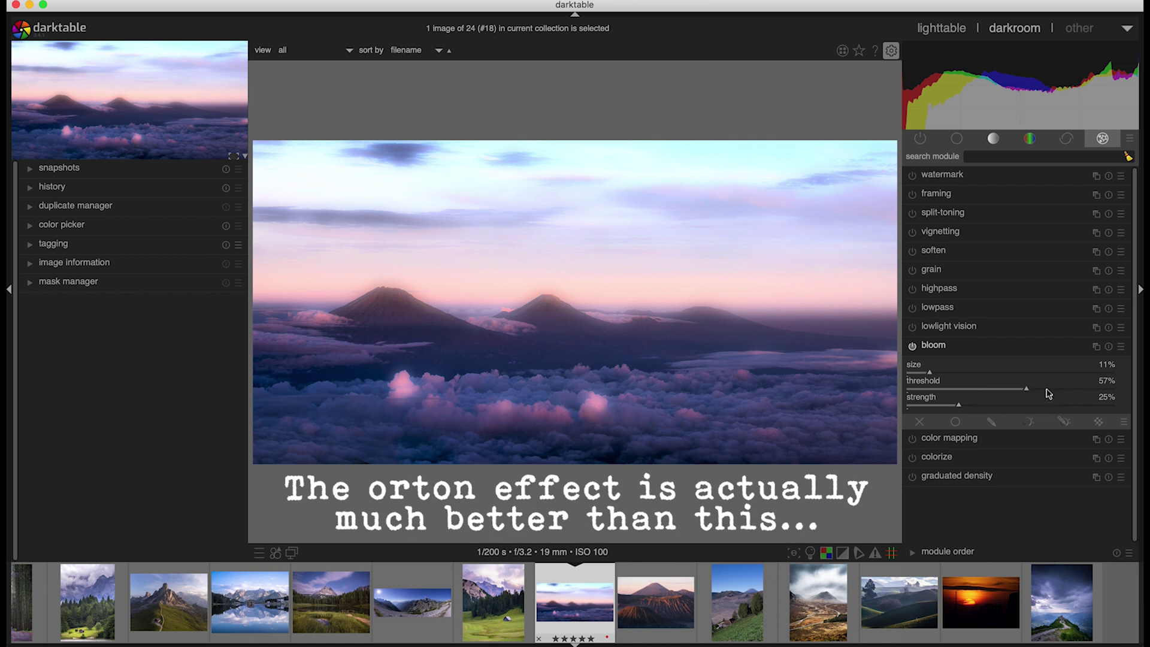
left_click(1048, 393)
left_click(1061, 392)
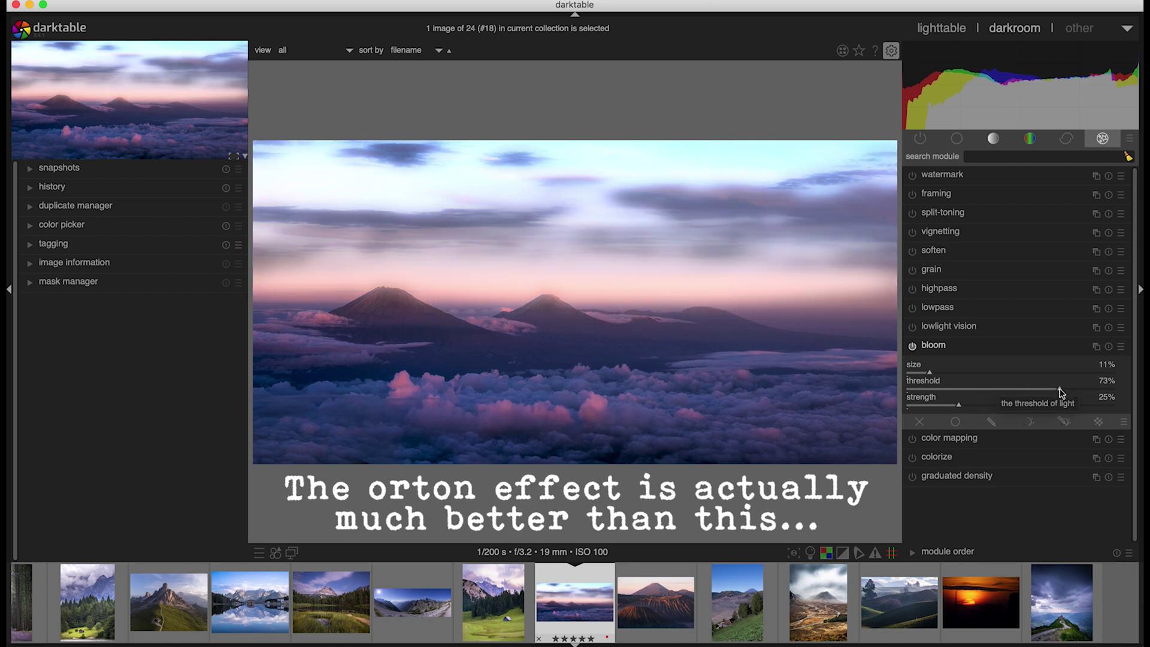
left_click(1081, 393)
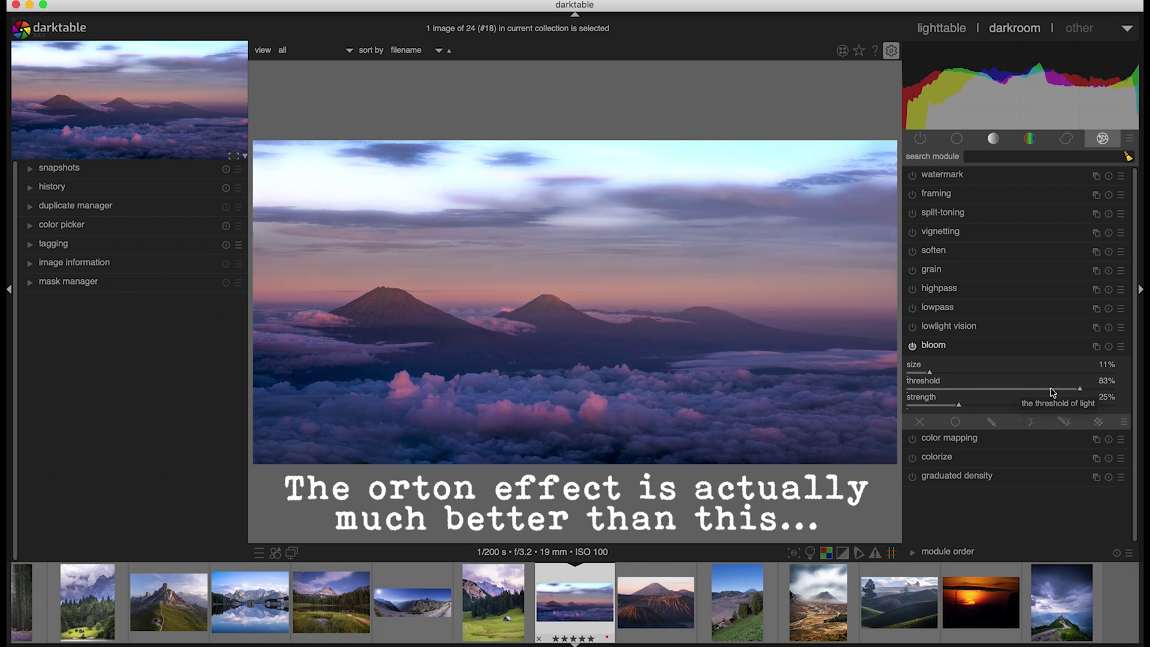
left_click(937, 405)
left_click(920, 405)
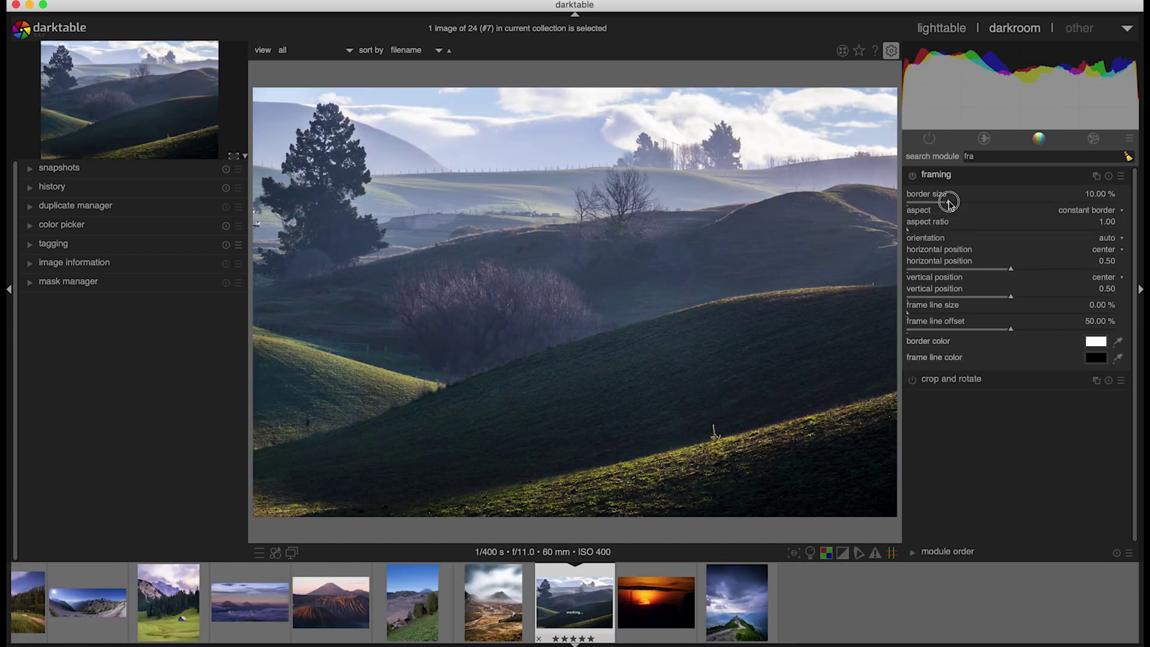
- Add a framing border and shrink its size to about 9.4%
left_click(965, 200)
left_click_drag(965, 200, 945, 200)
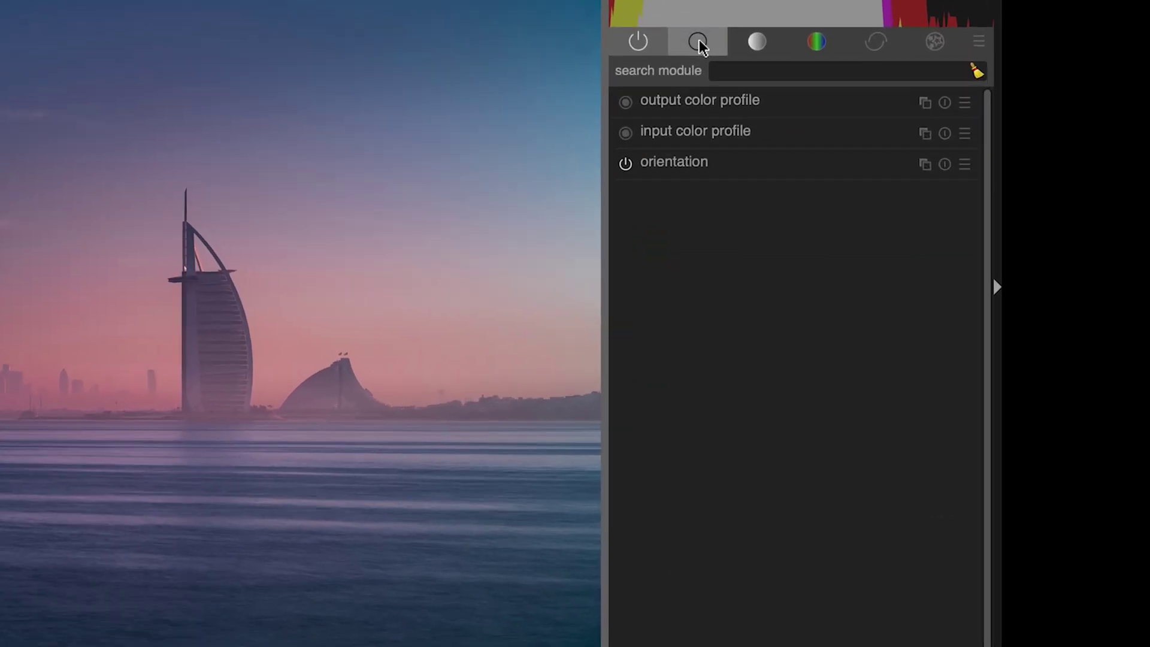
- Browse the basic, tone, colour, correction and creative effect module groups
left_click(958, 140)
left_click(705, 22)
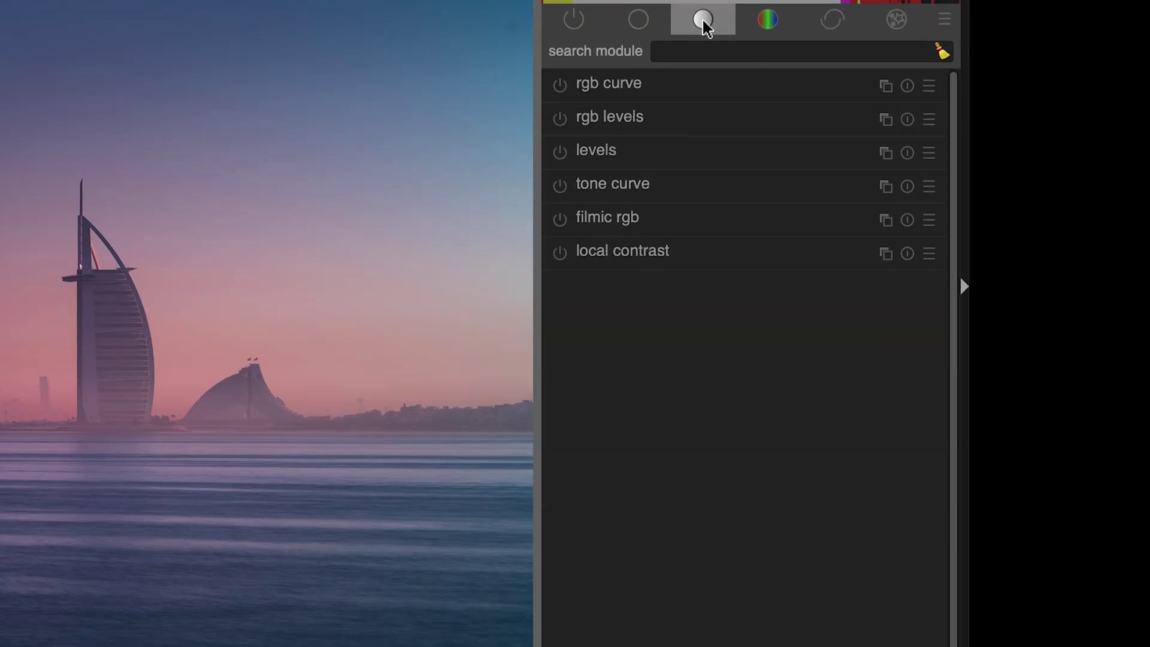
left_click(766, 30)
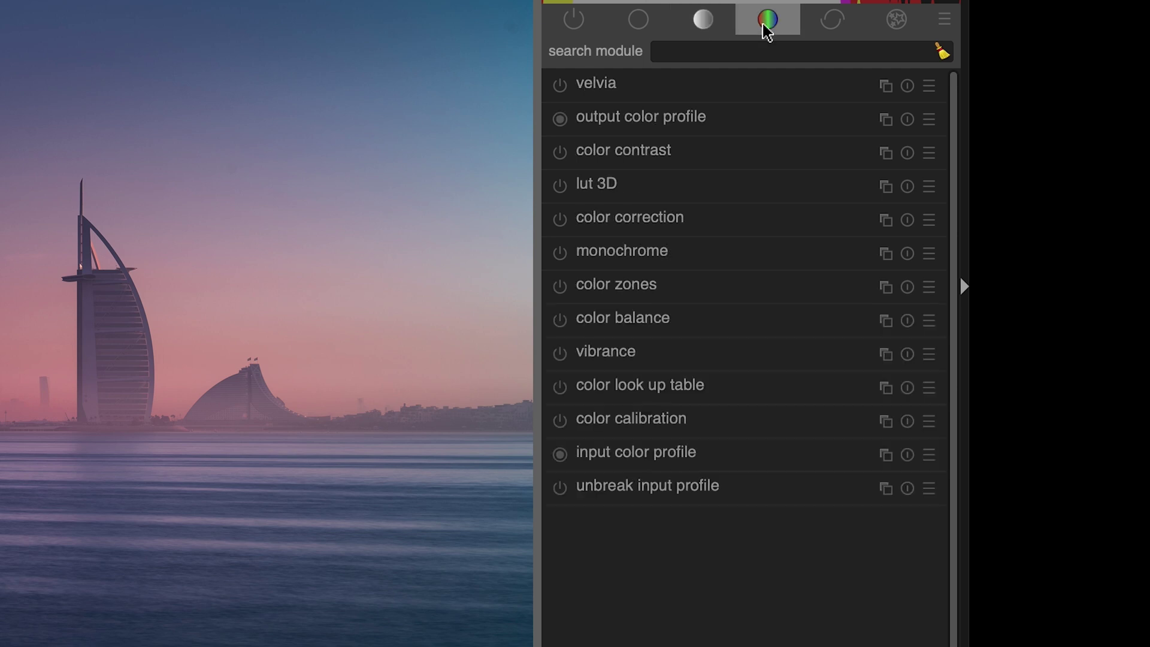
left_click(837, 27)
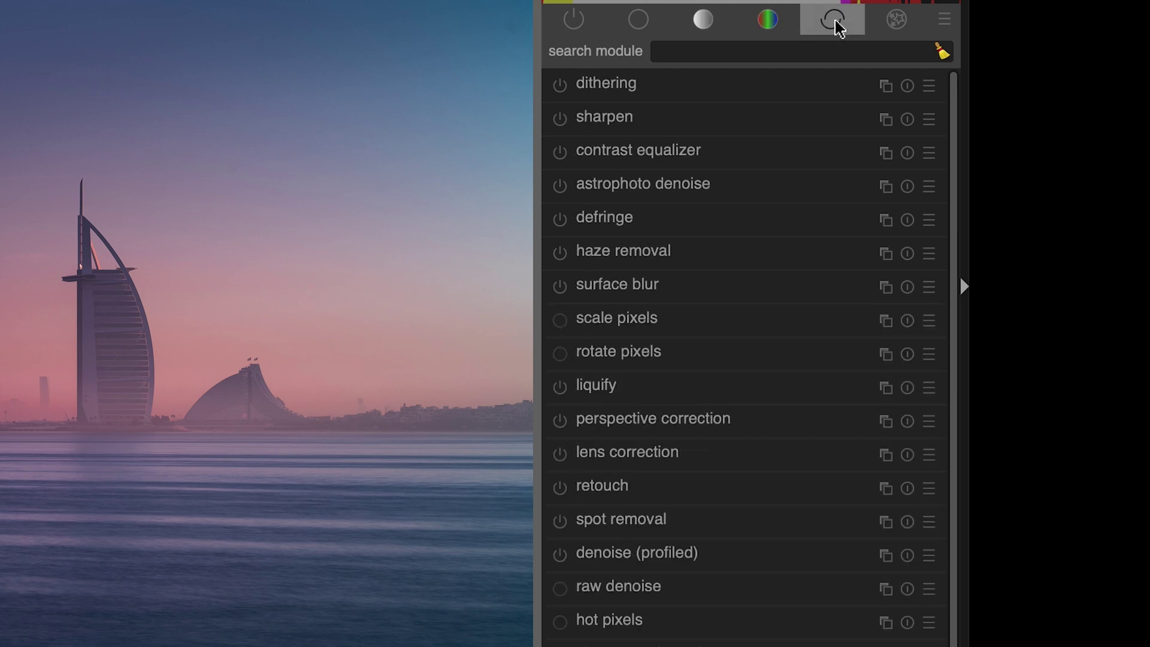
left_click(898, 23)
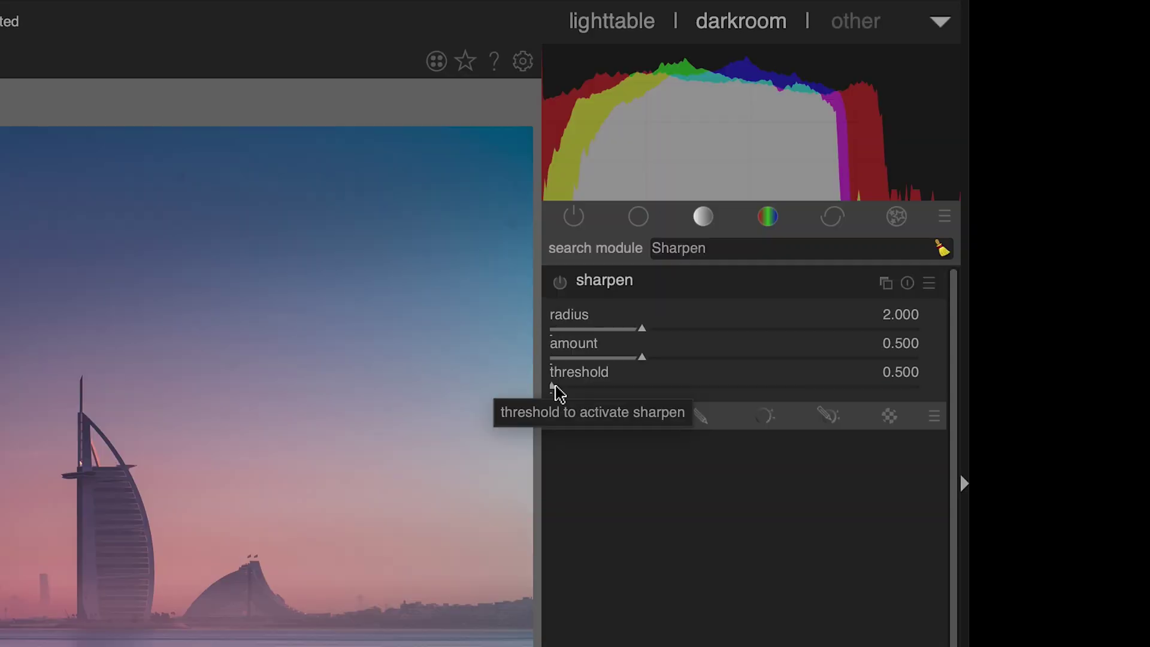
- Set the sharpen threshold to about 24 and the sharpen amount to 0.799
left_click_drag(647, 362, 775, 359)
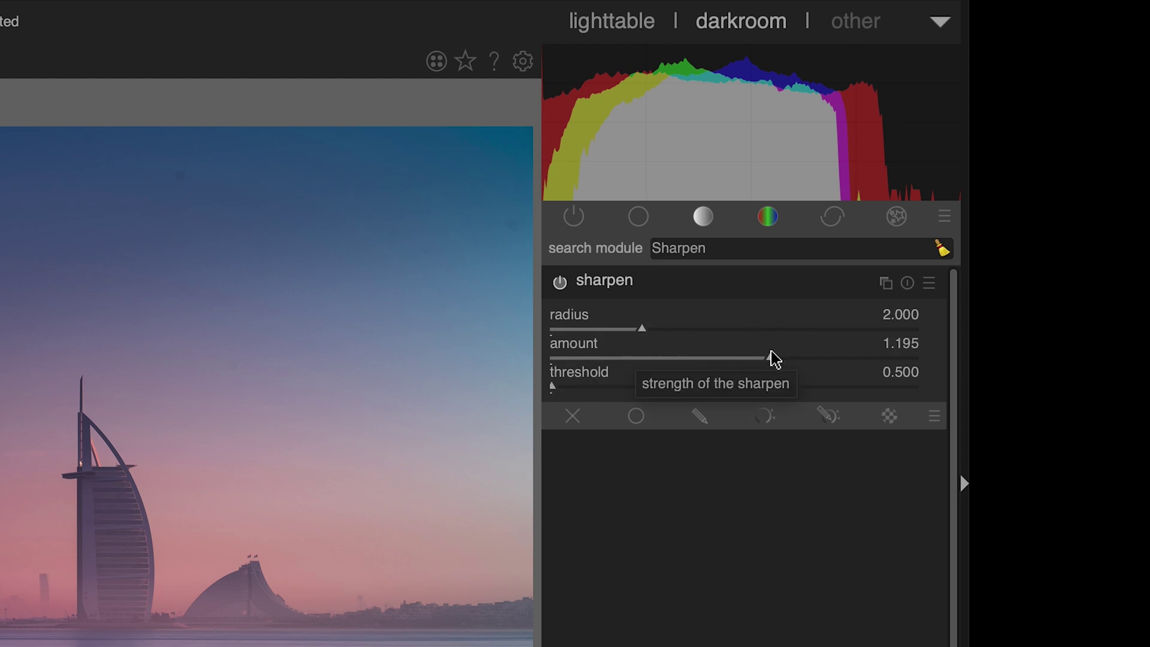
left_click_drag(557, 393, 643, 392)
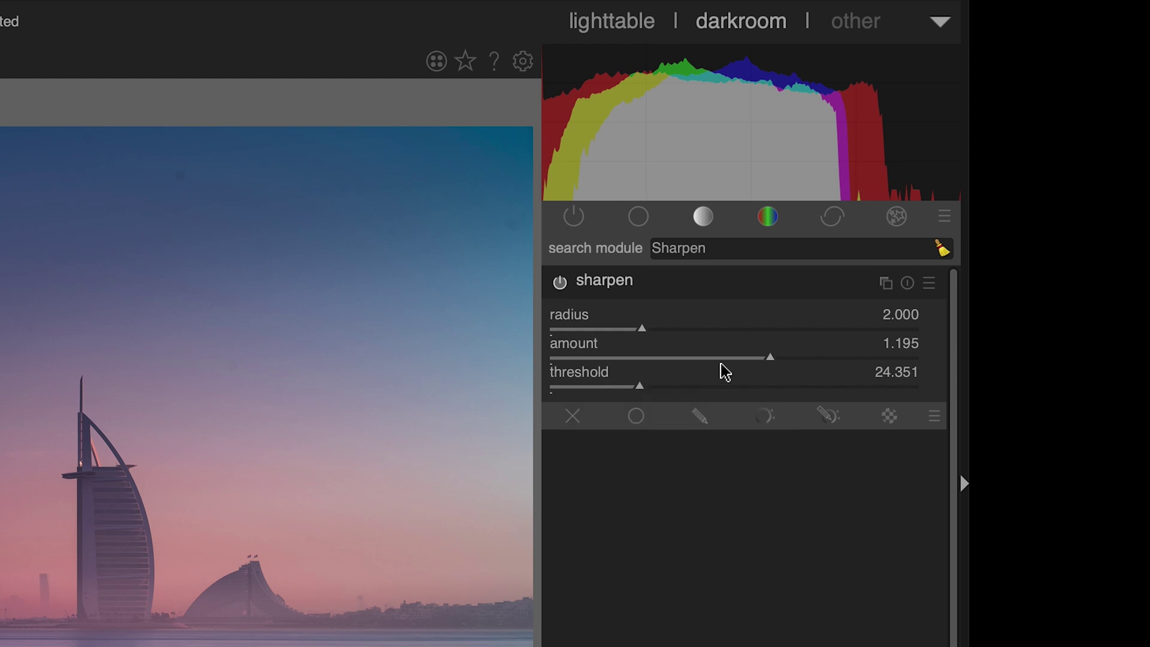
left_click_drag(770, 358, 701, 361)
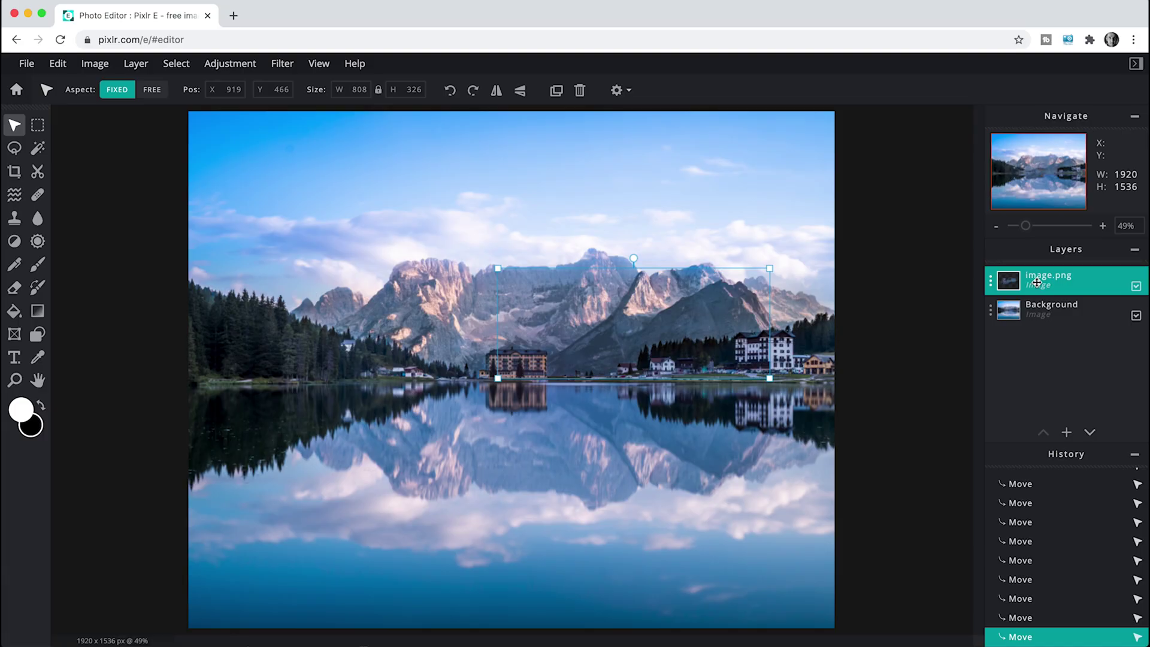
- Apply Brightness & contrast to the lake photo with brightness raised to 11
left_click(230, 63)
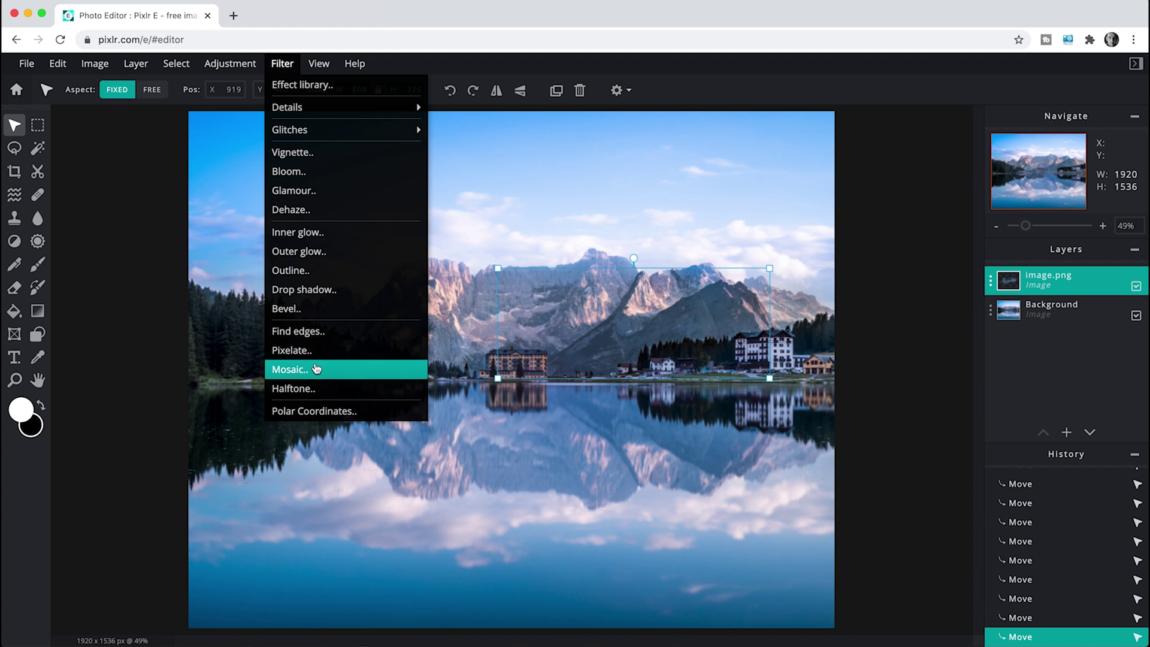
left_click(242, 143)
left_click_drag(372, 469, 414, 468)
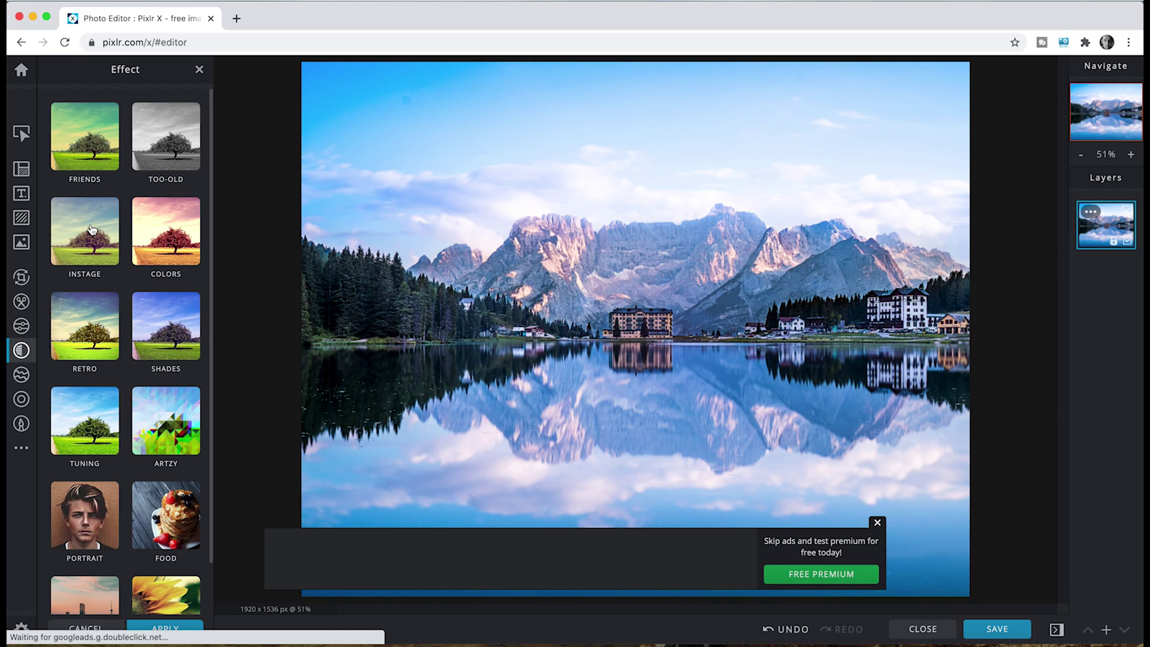
- Try the Borg, Carl, Coco and Doris looks in turn, dismissing the ad banner
left_click(91, 230)
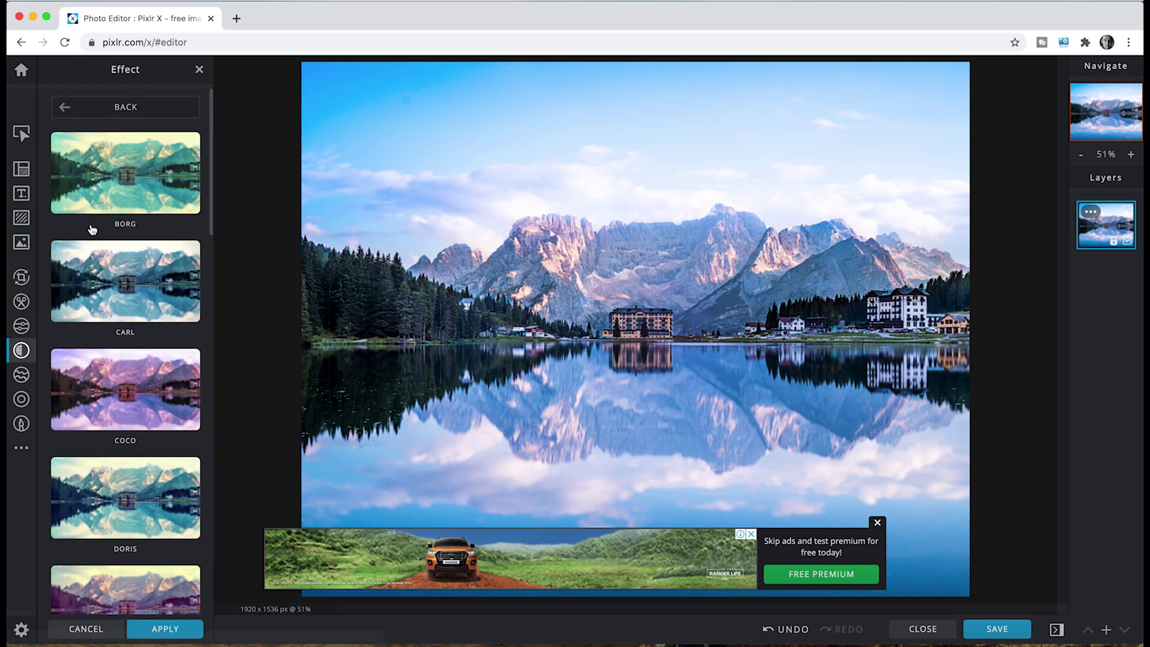
left_click(127, 172)
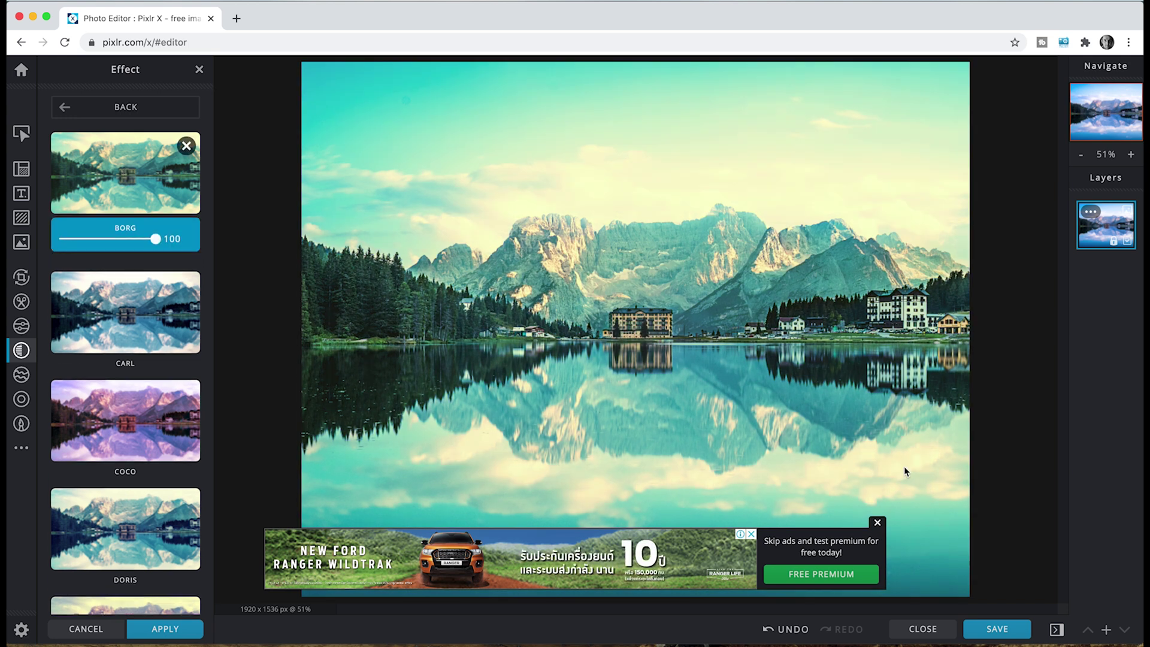
left_click(877, 523)
left_click(120, 312)
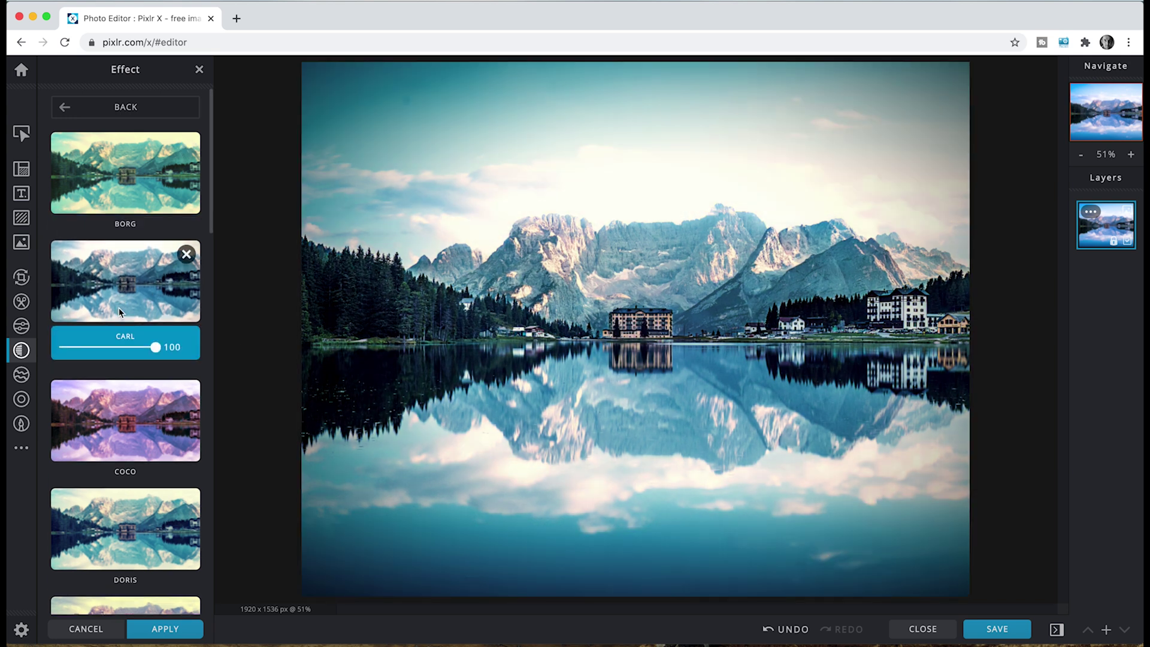
left_click(133, 409)
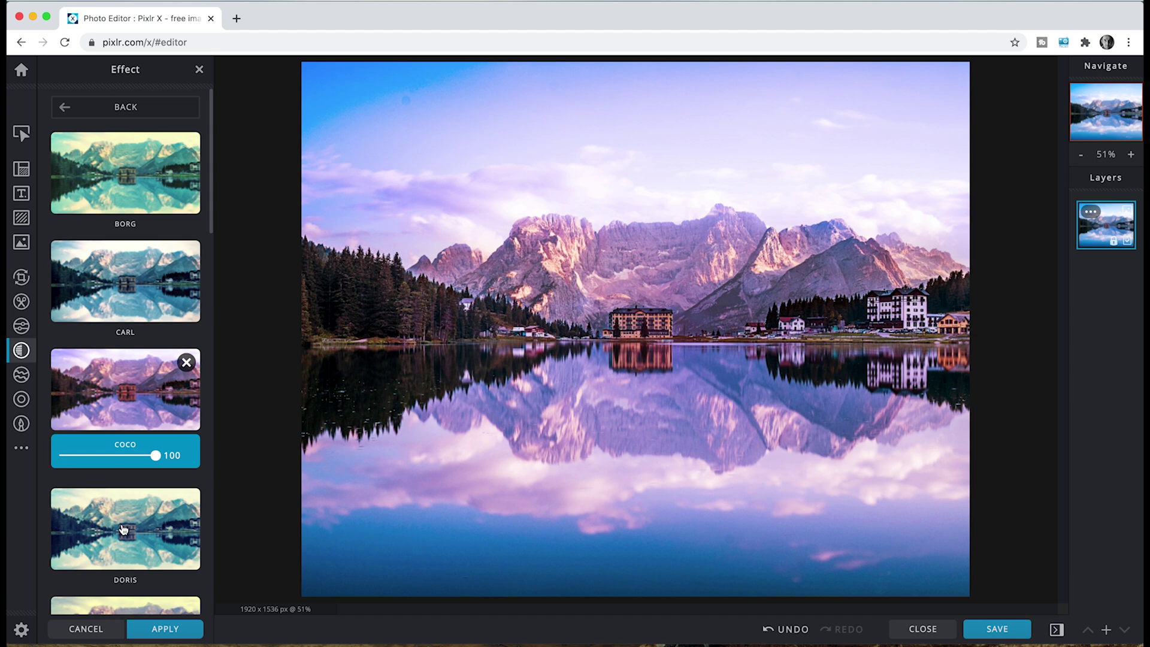
left_click(123, 528)
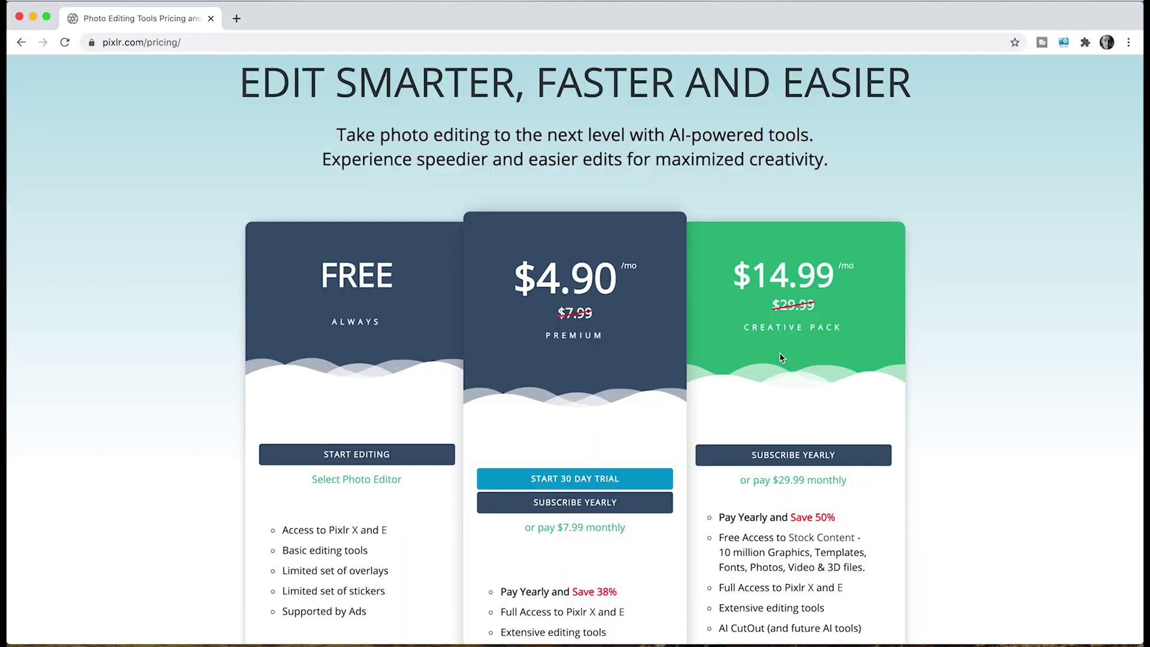
- Scroll through the Free, Premium ($4.90/mo) and Creative Pack ($14.99/mo) plan cards
scroll(780, 357, "down", 5)
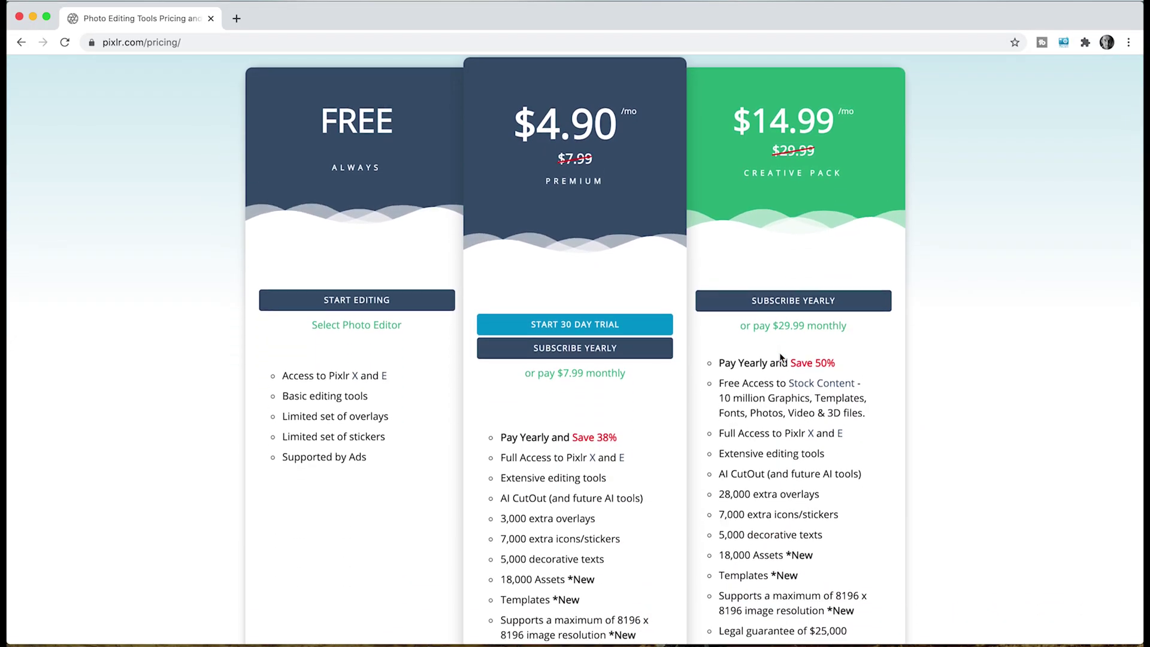
scroll(779, 357, "down", 2)
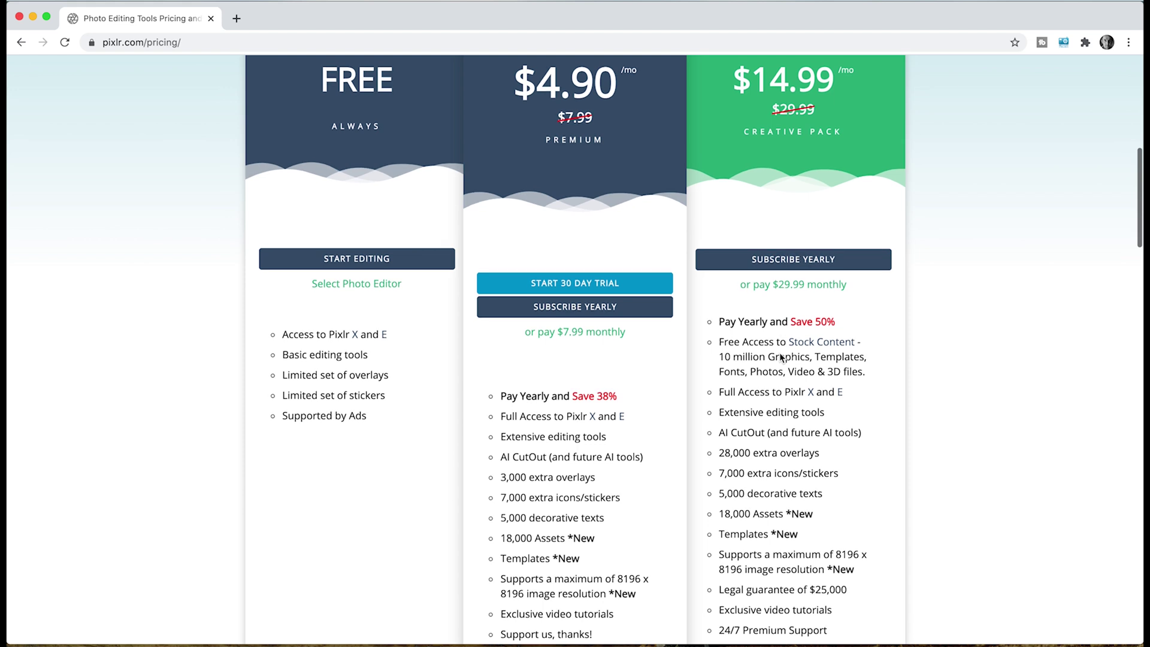
scroll(781, 357, "up", 1)
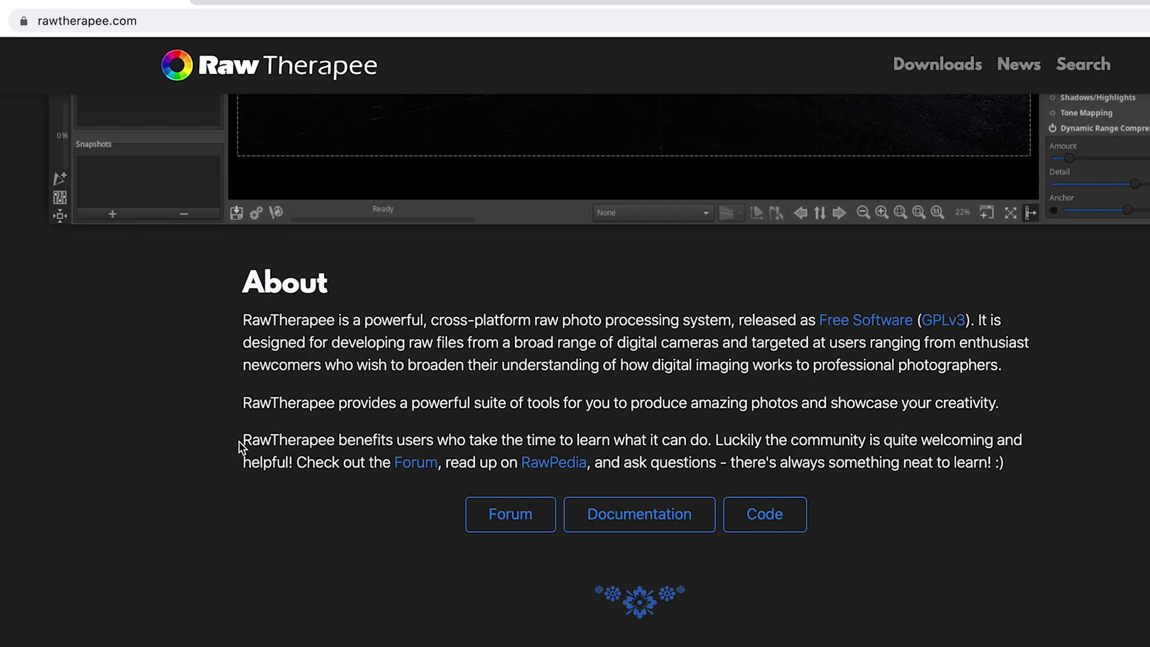
- Highlight the About sentence on learning RawTherapee and scroll to the High Image Quality section
left_click_drag(243, 441, 419, 444)
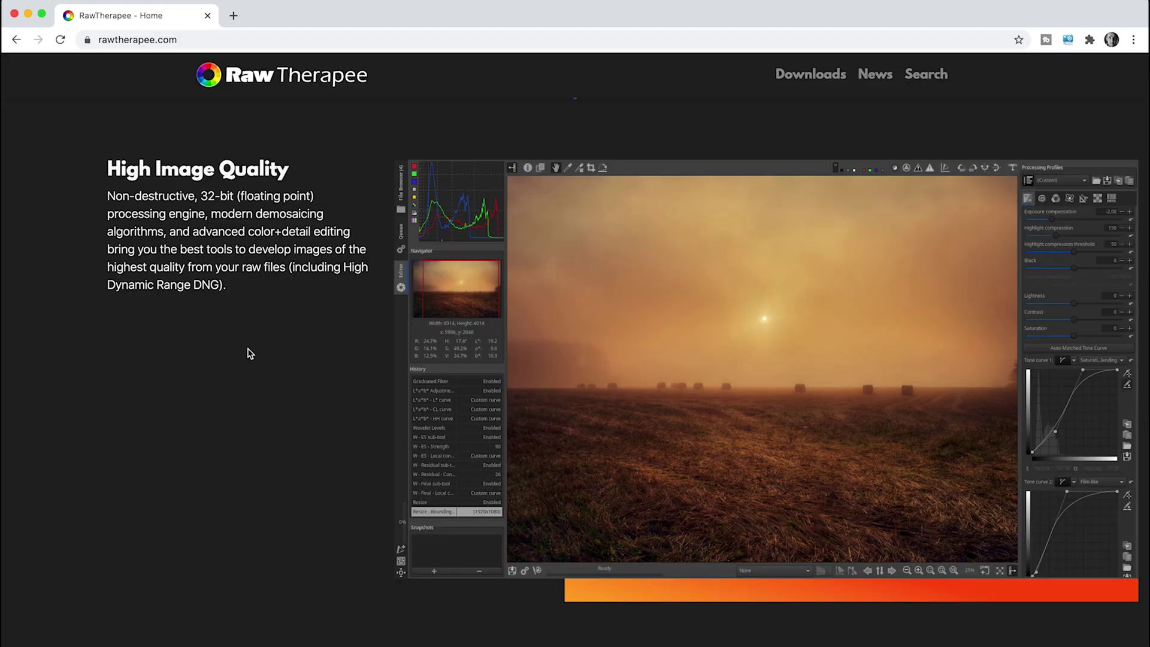
scroll(250, 354, "down", 8)
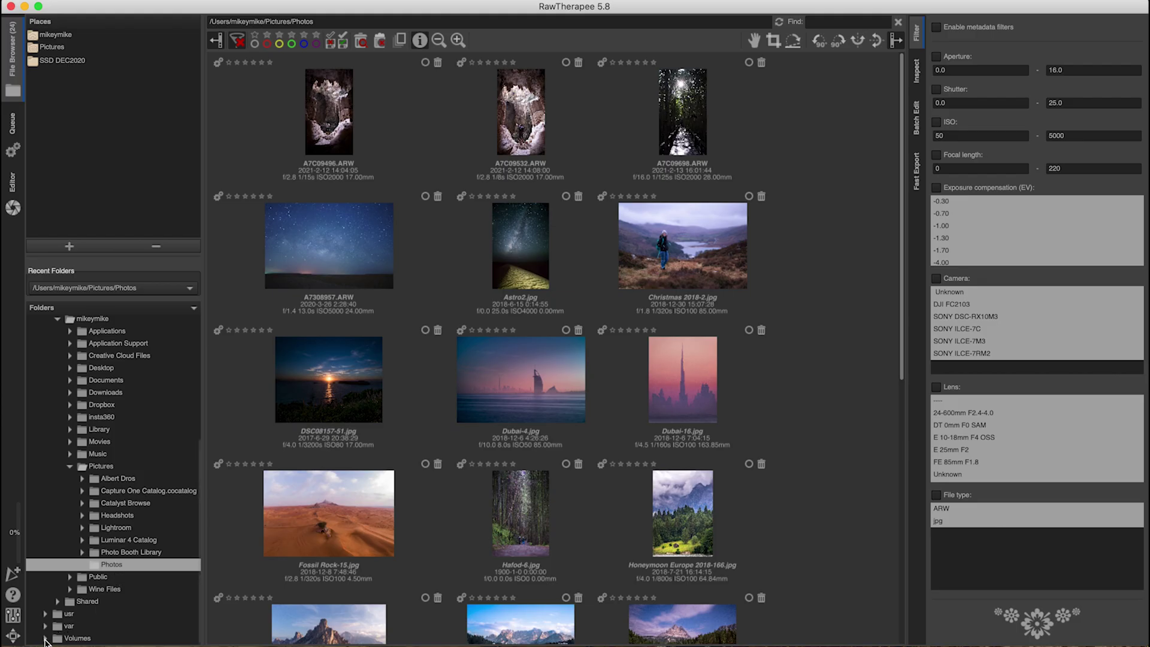
- Expand Volumes, open the empty SSD DEC2020 drive, then open the Pictures > Photos folder
left_click(45, 638)
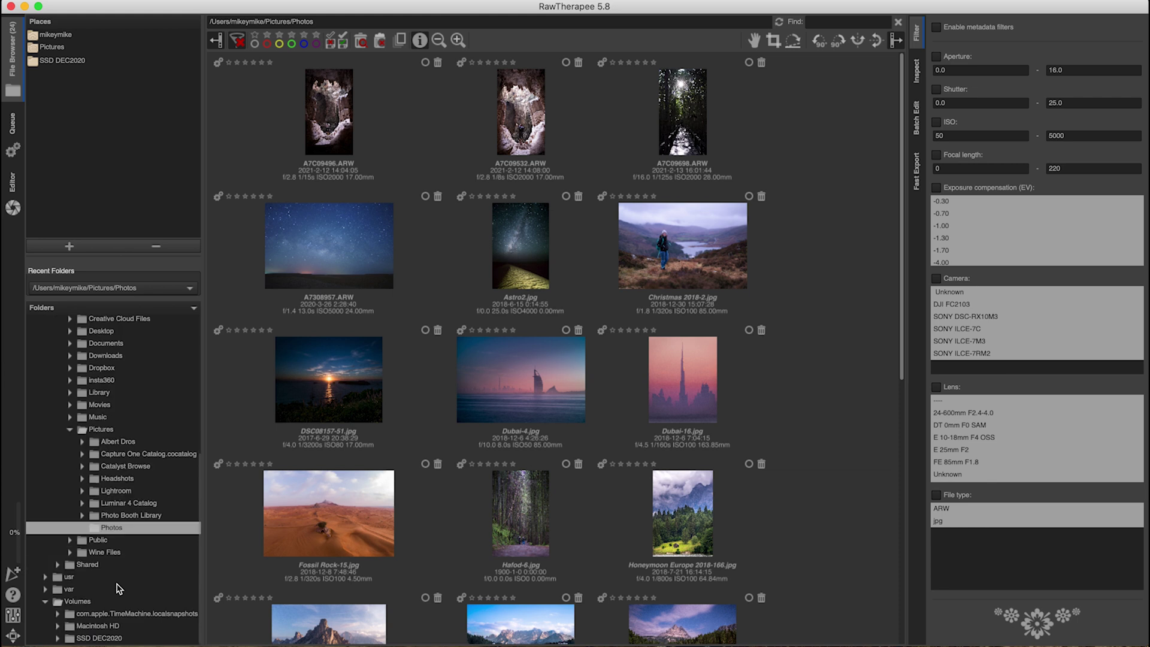
left_click(77, 637)
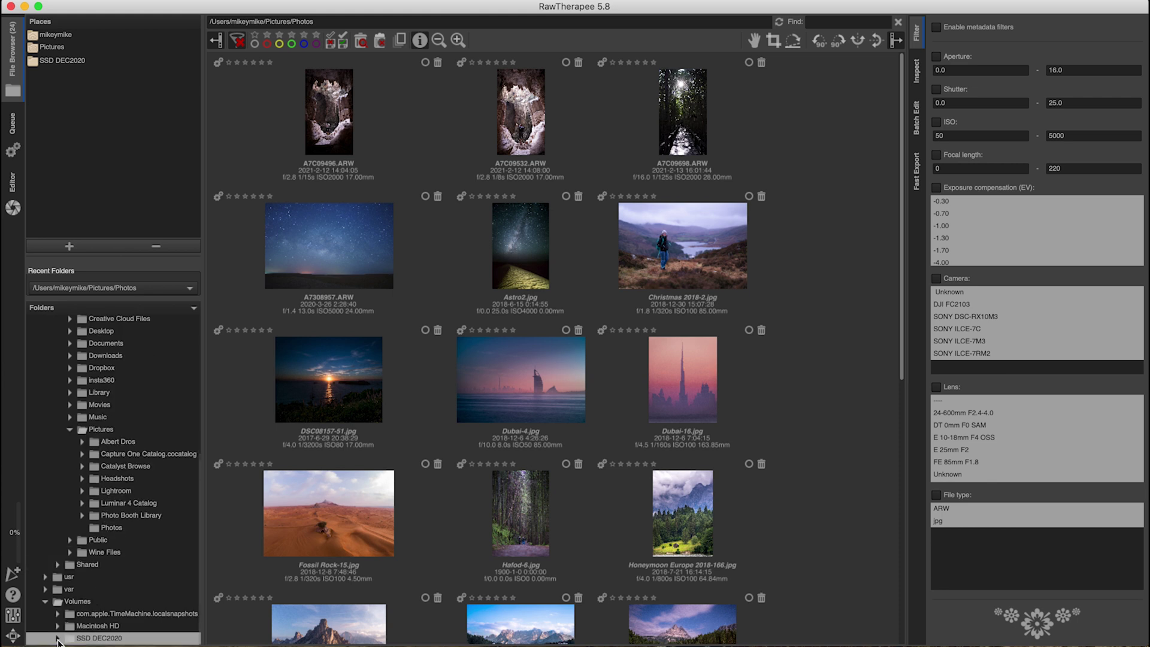
double_click(93, 639)
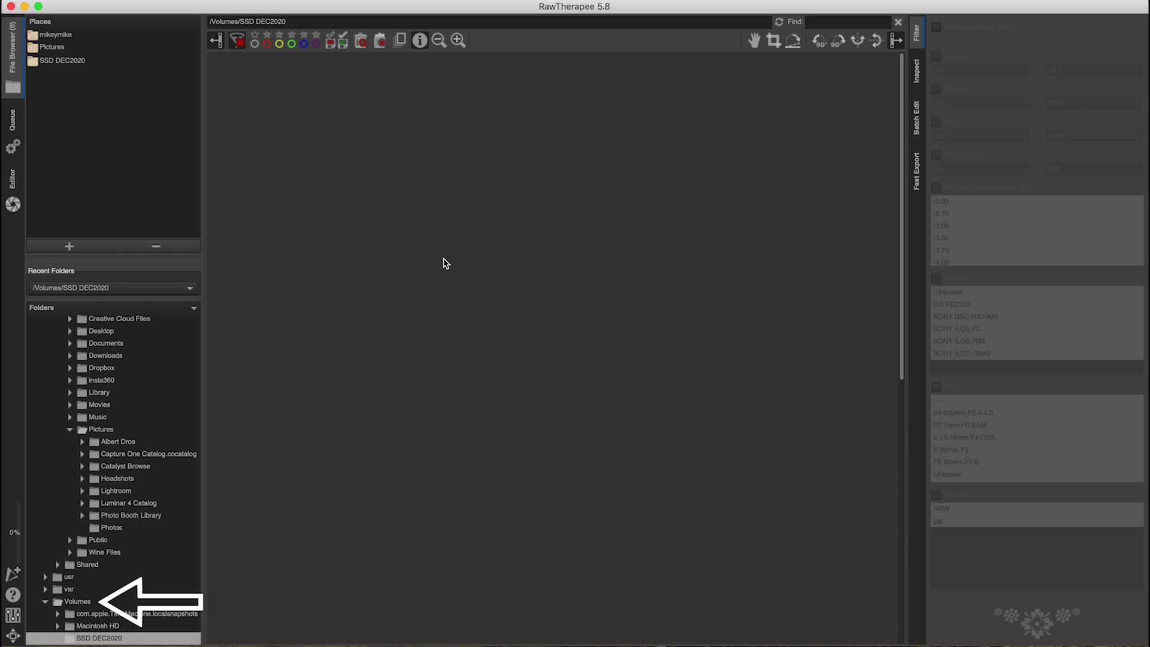
left_click(105, 530)
double_click(105, 529)
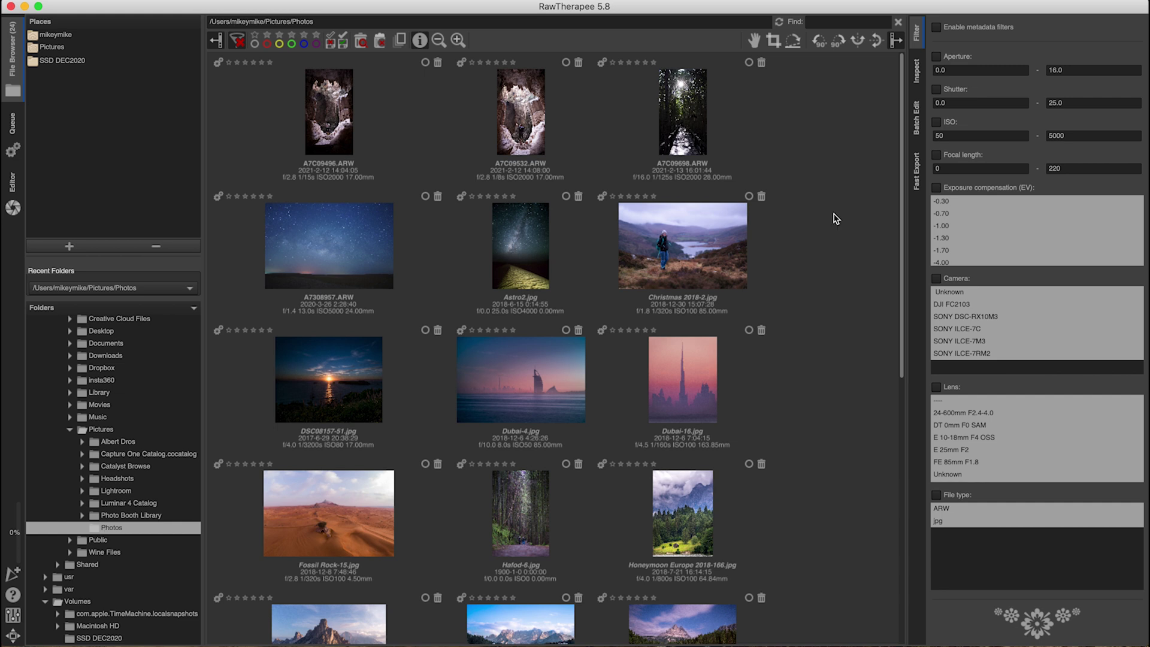
- Open Christmas 2018-2.jpg, then preview Dubai-4, DSC08157-51 and the Hafod-6 forest photo
left_click(675, 253)
double_click(675, 254)
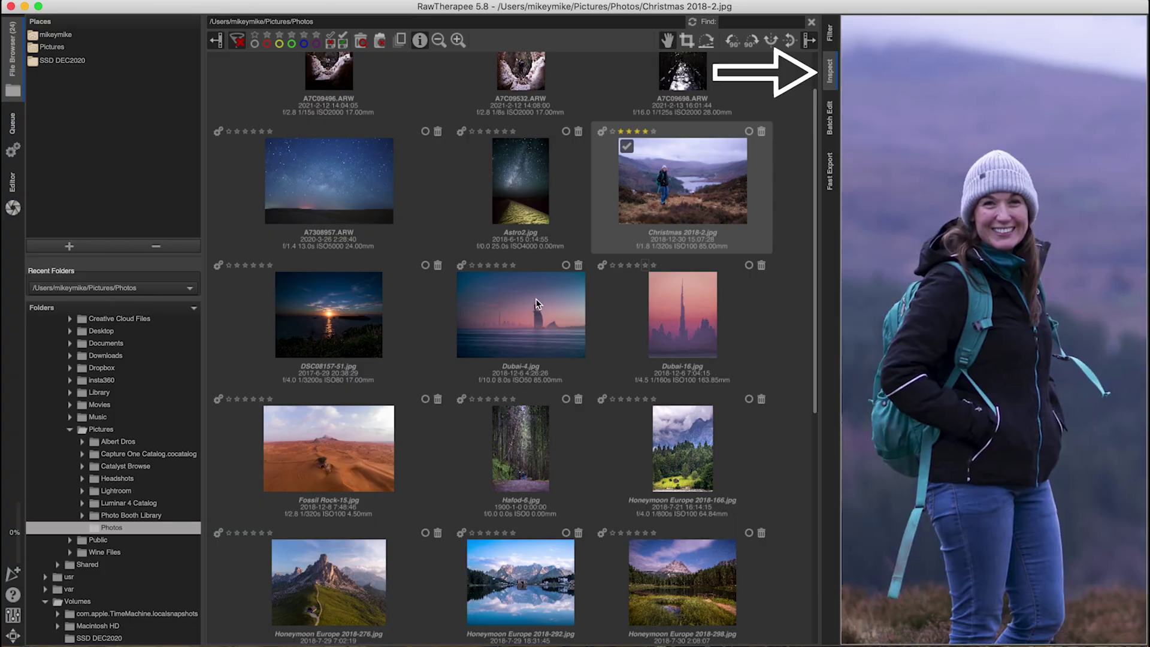
left_click(536, 315)
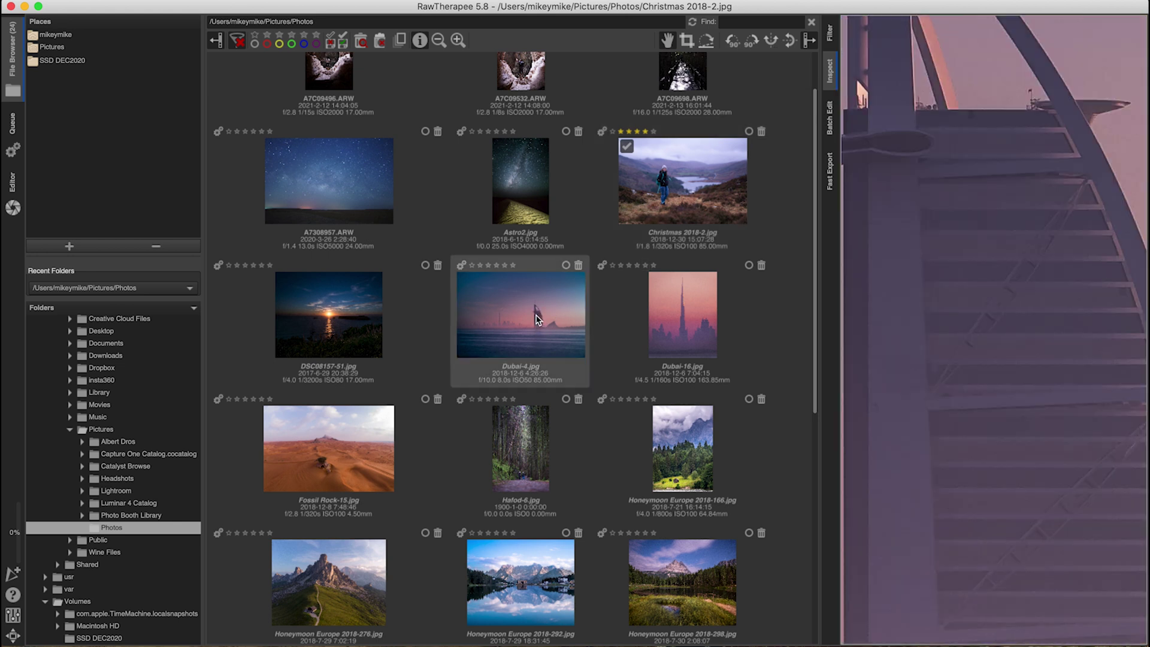
left_click(329, 318)
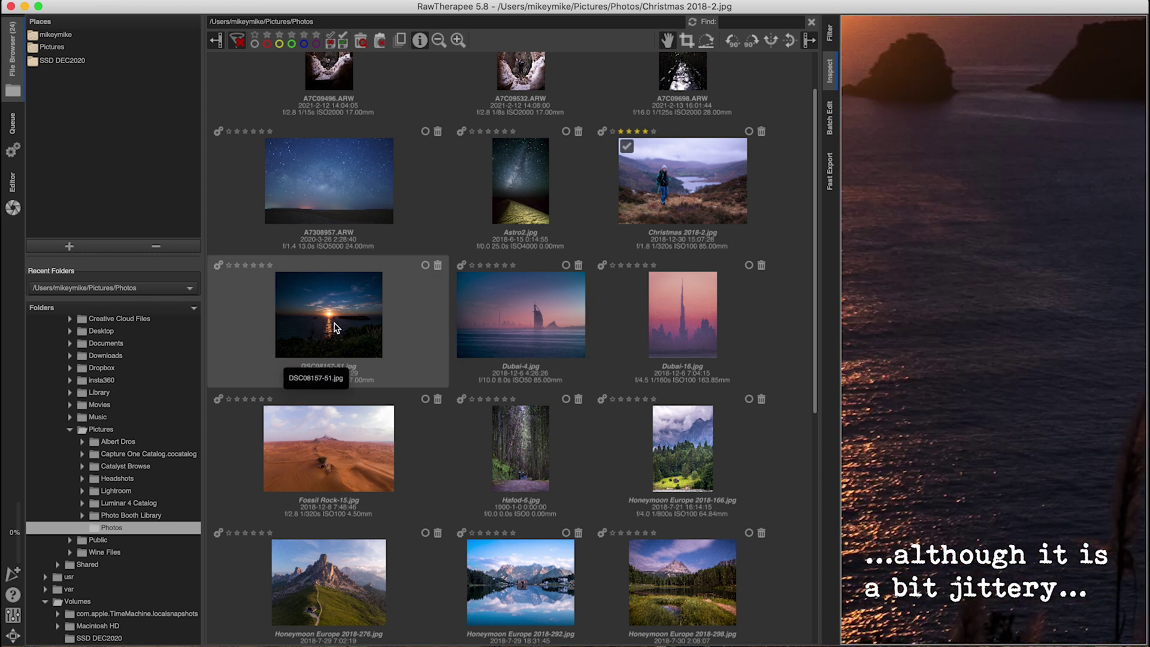
left_click(526, 458)
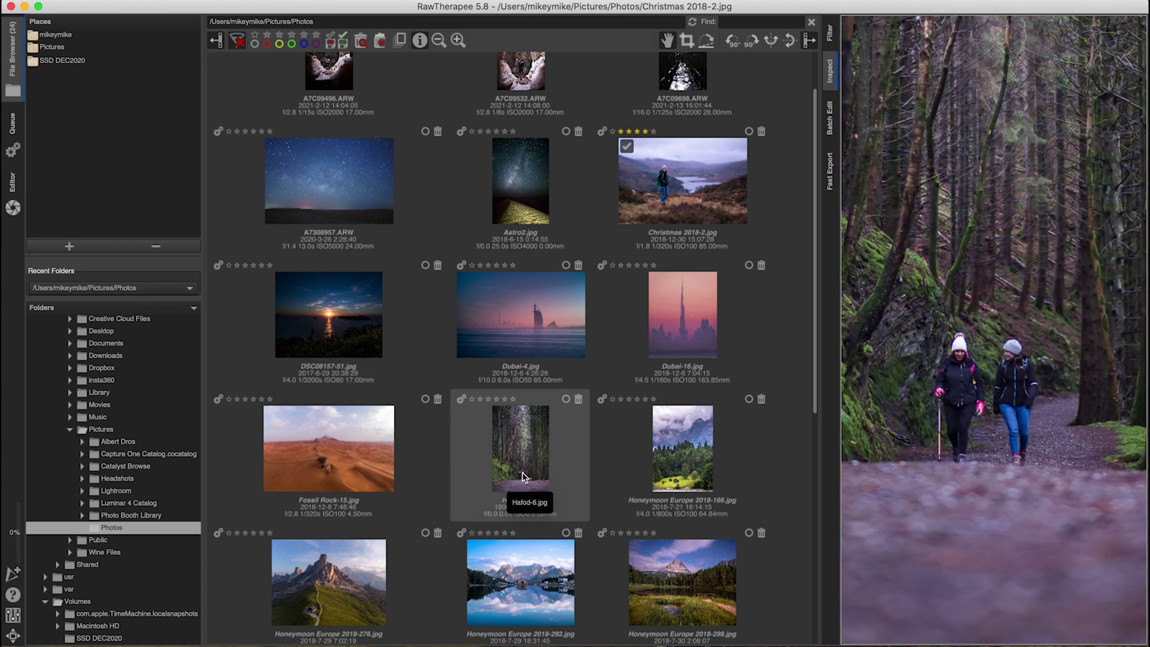
left_click(830, 33)
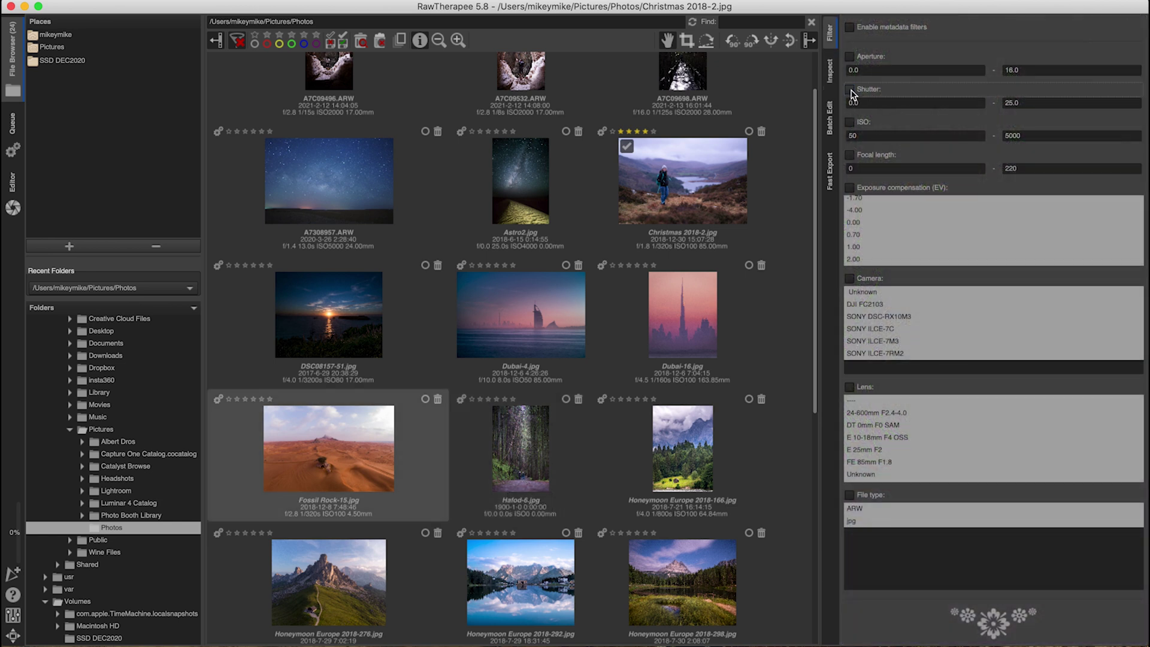
- Filter the photos by the SONY ILCE-7C camera, then by the SONY ILCE-7M3
left_click(876, 329)
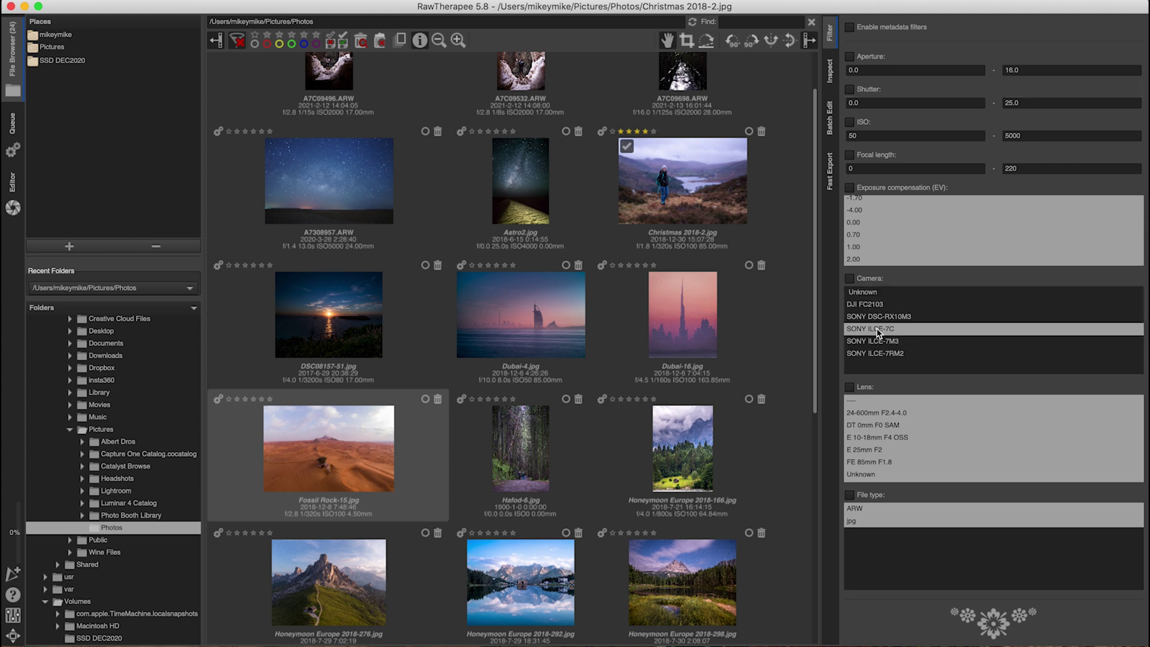
left_click(876, 341)
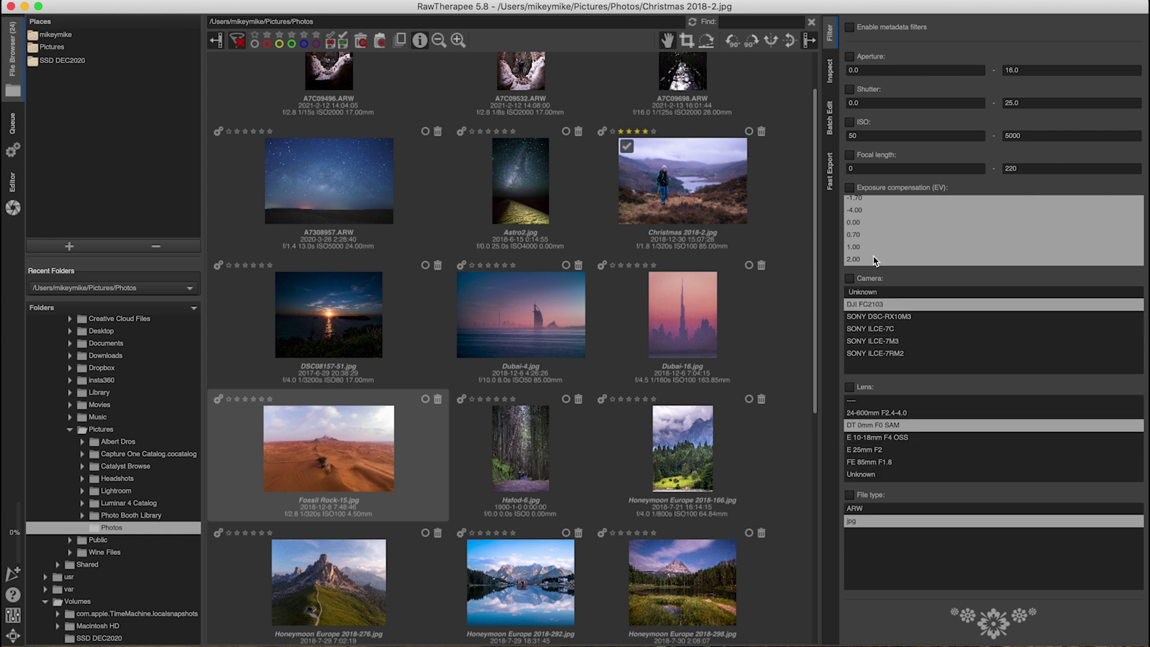
- View the Batch Edit tools, then the Fast Export options for the browsed photos
left_click(832, 120)
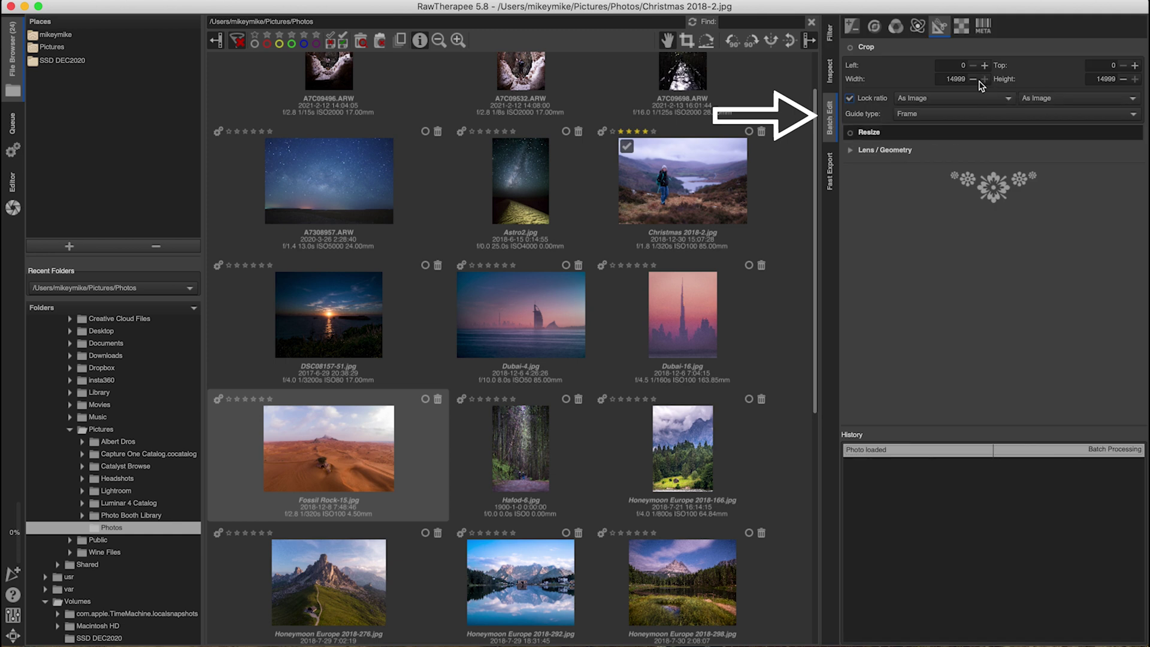
left_click(830, 174)
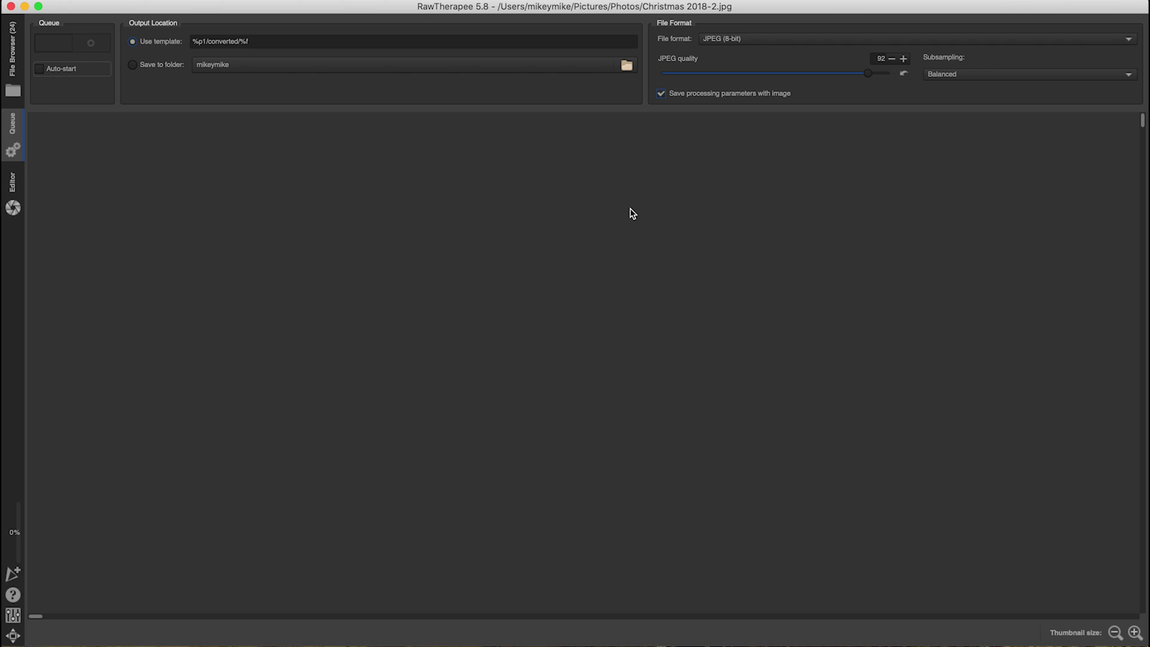
- Switch from the Queue to the Editor showing the cave photo A7C09532.ARW
left_click(13, 184)
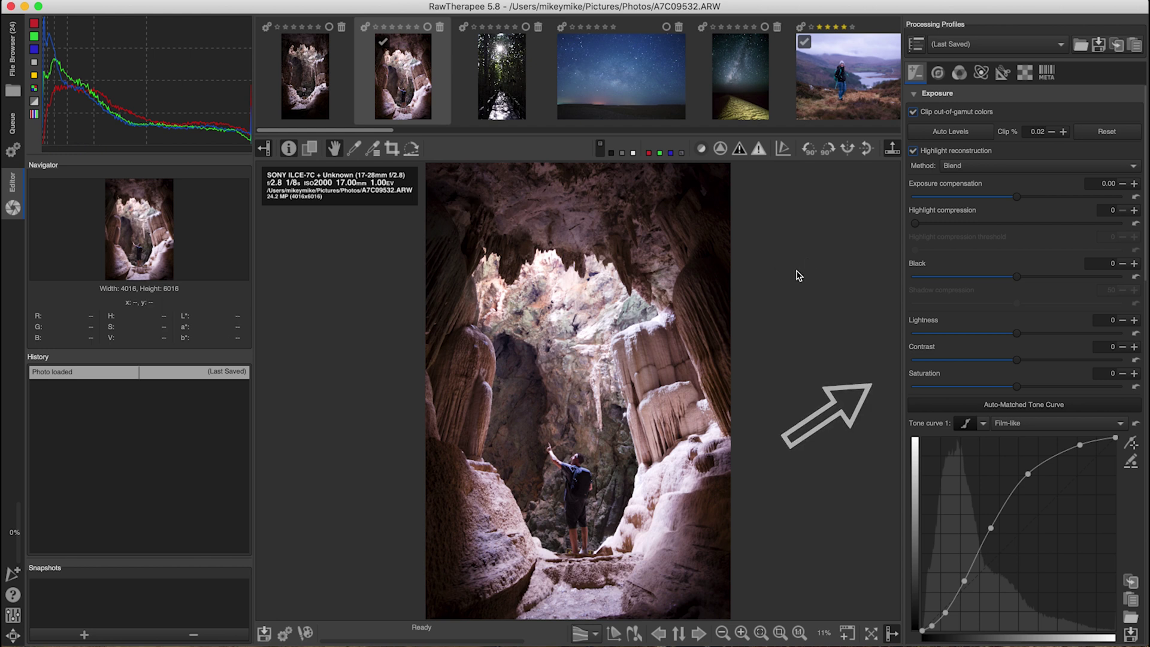
- Browse the Detail, Color, Advanced, Transform, Raw and Metadata tool tabs in turn
left_click(938, 73)
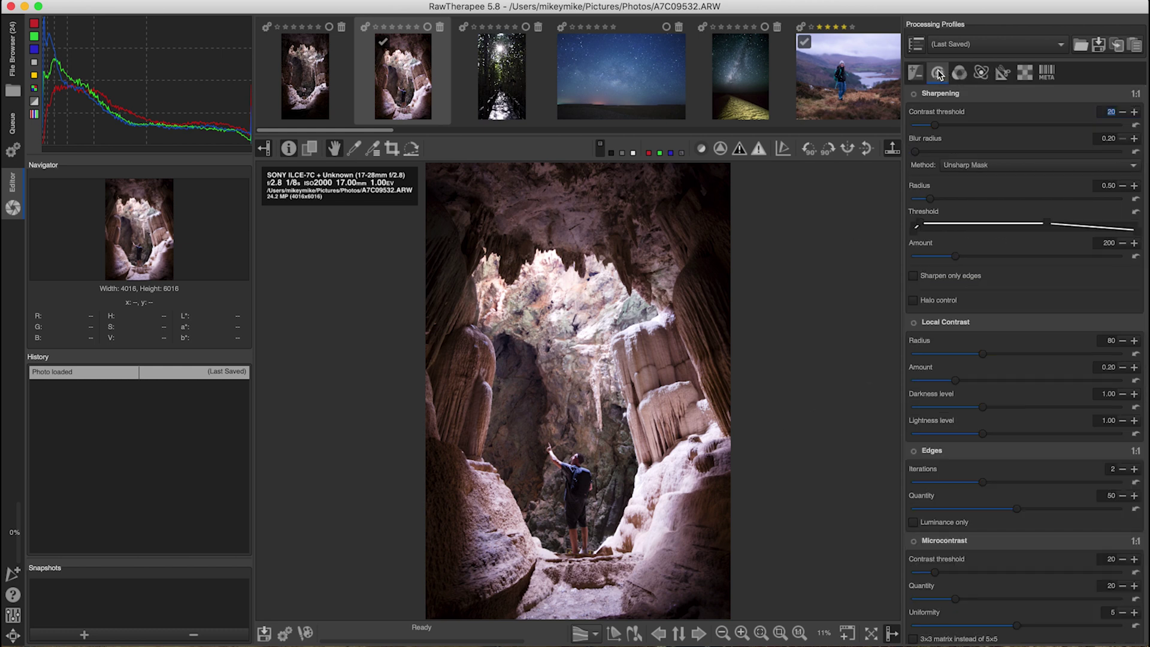
left_click(960, 73)
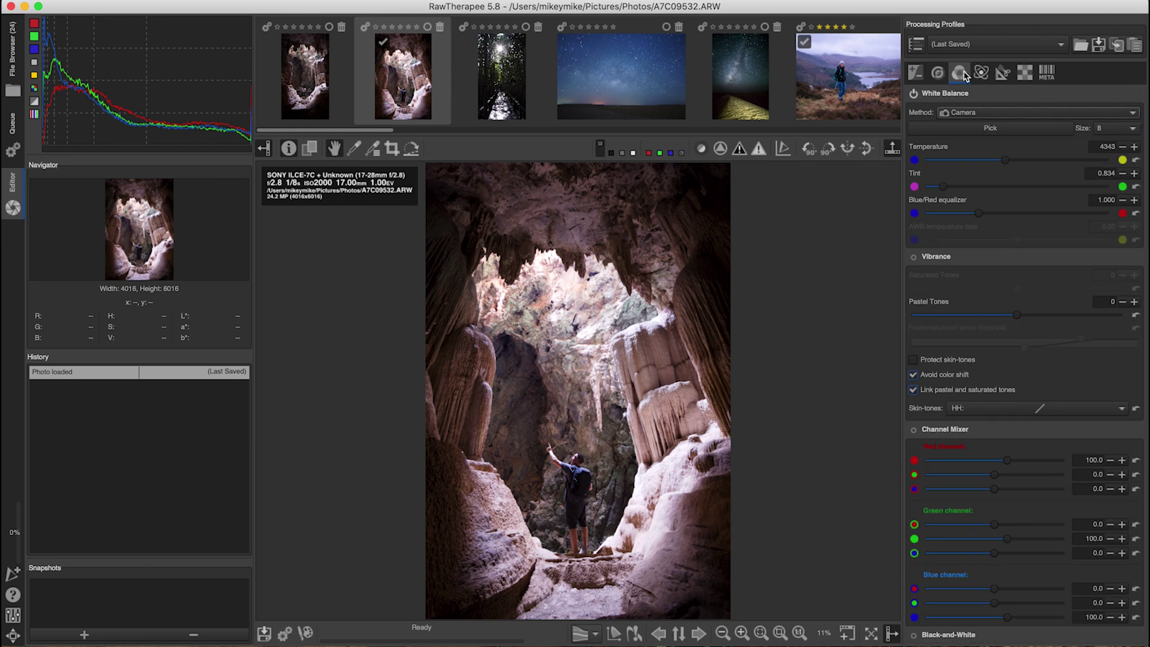
left_click(982, 73)
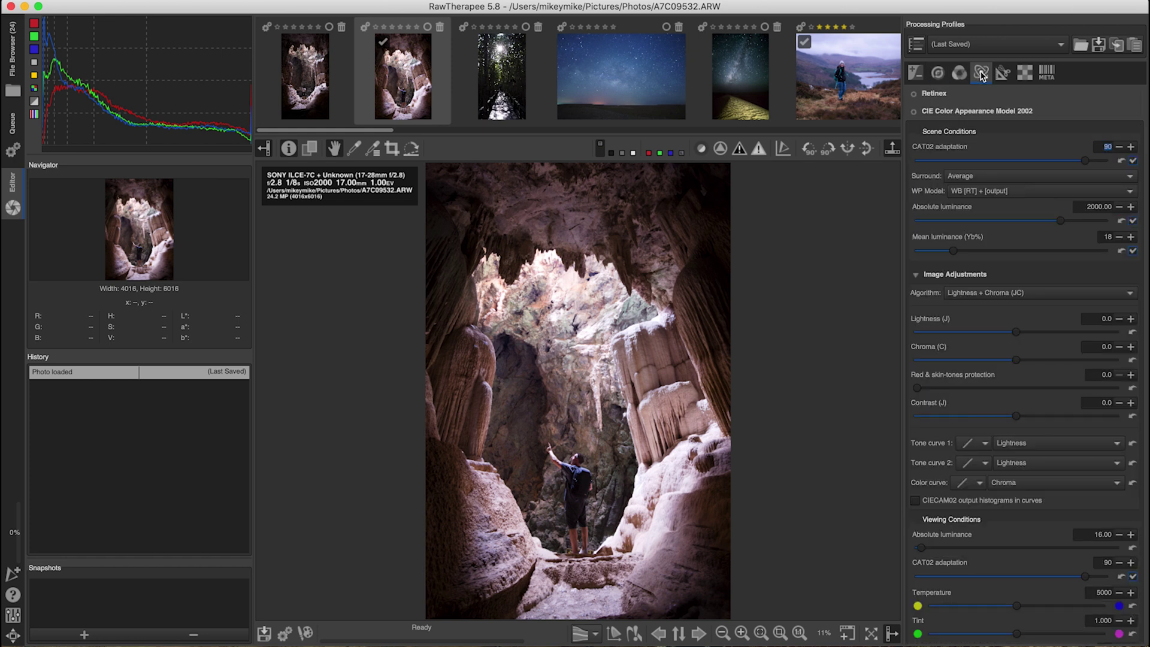
left_click(1005, 74)
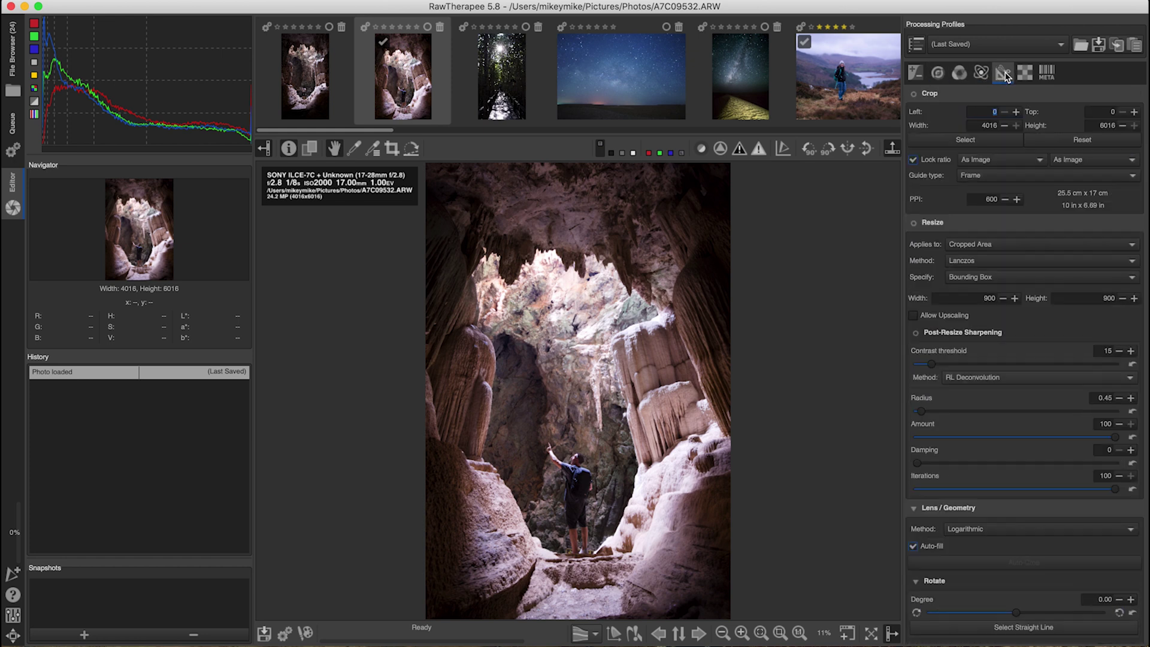
left_click(1026, 74)
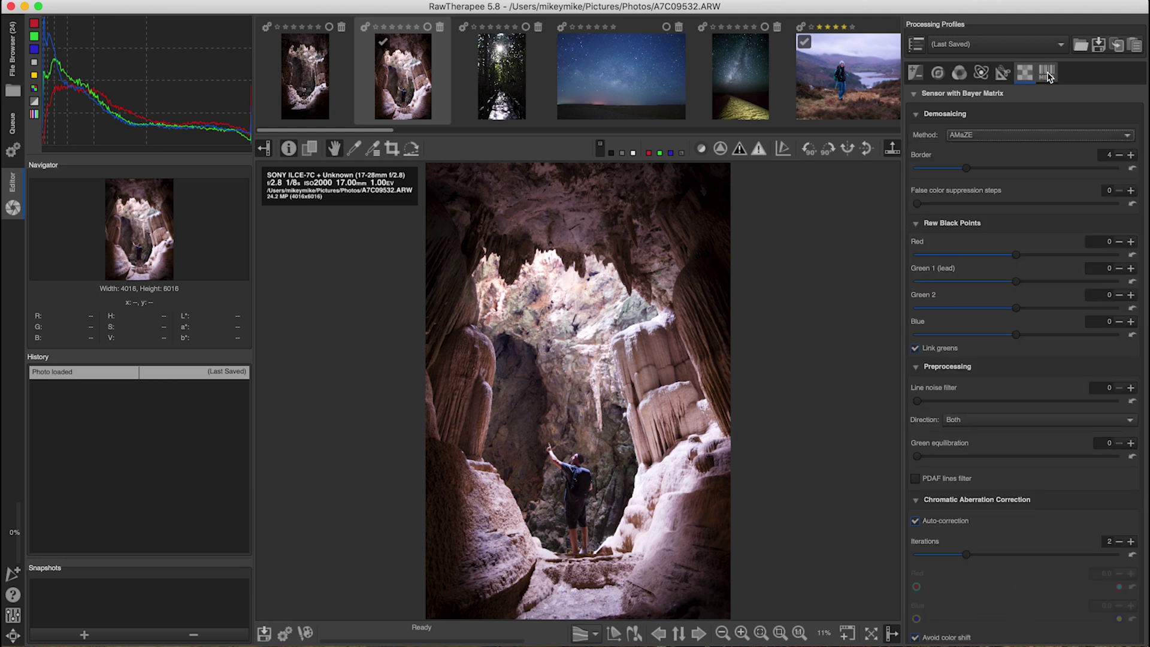
left_click(1047, 74)
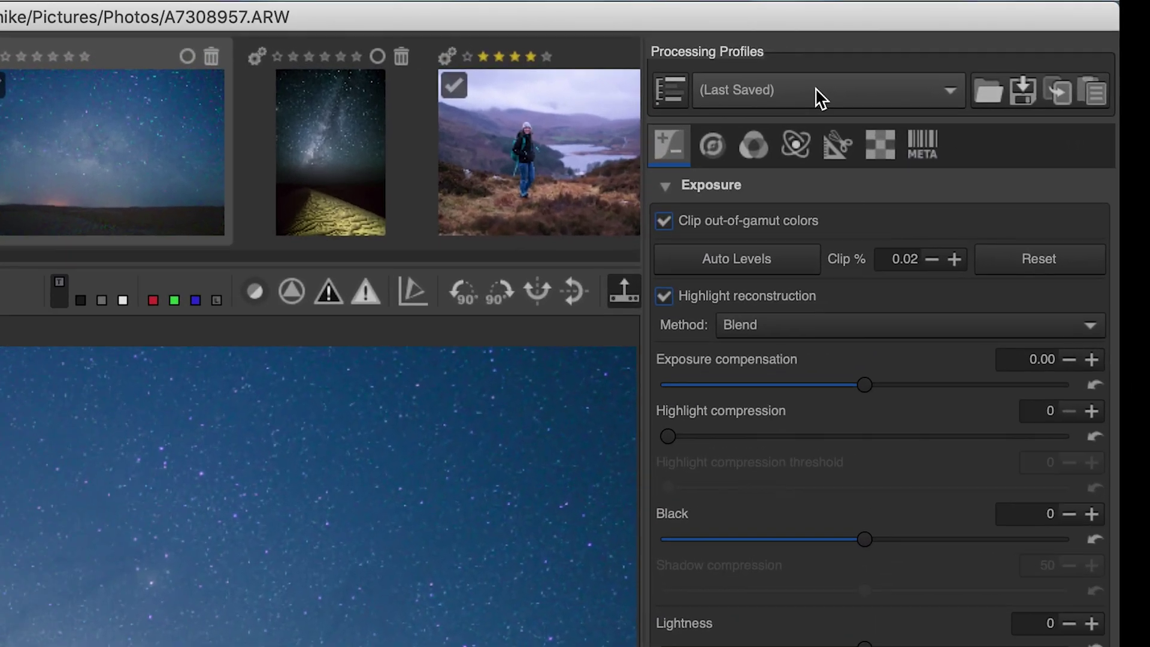
left_click(814, 89)
mouse_move(795, 54)
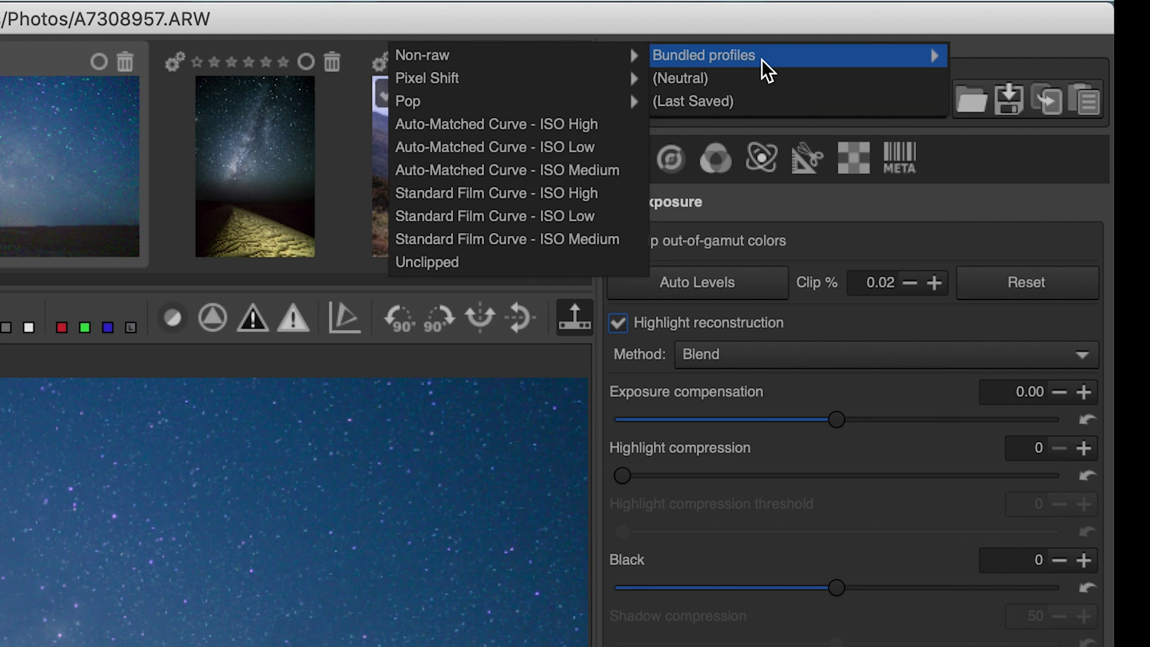
left_click(790, 100)
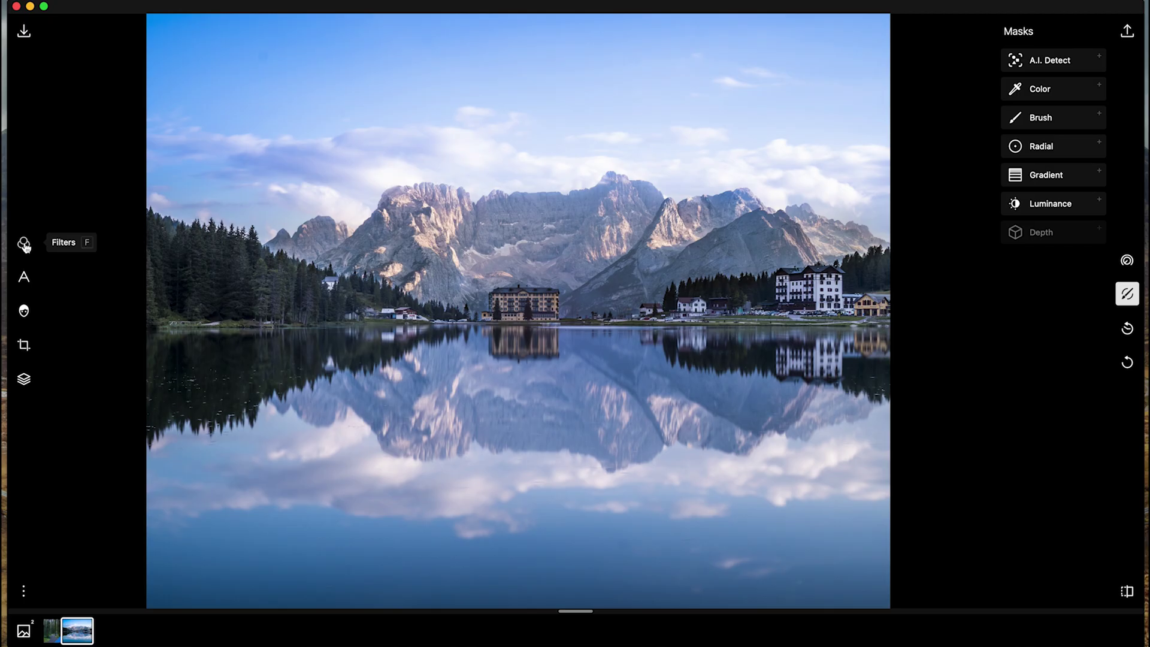
- Try the 90s Modern Film filters M1 through M4 on the lake photo, finishing with M6
left_click(24, 243)
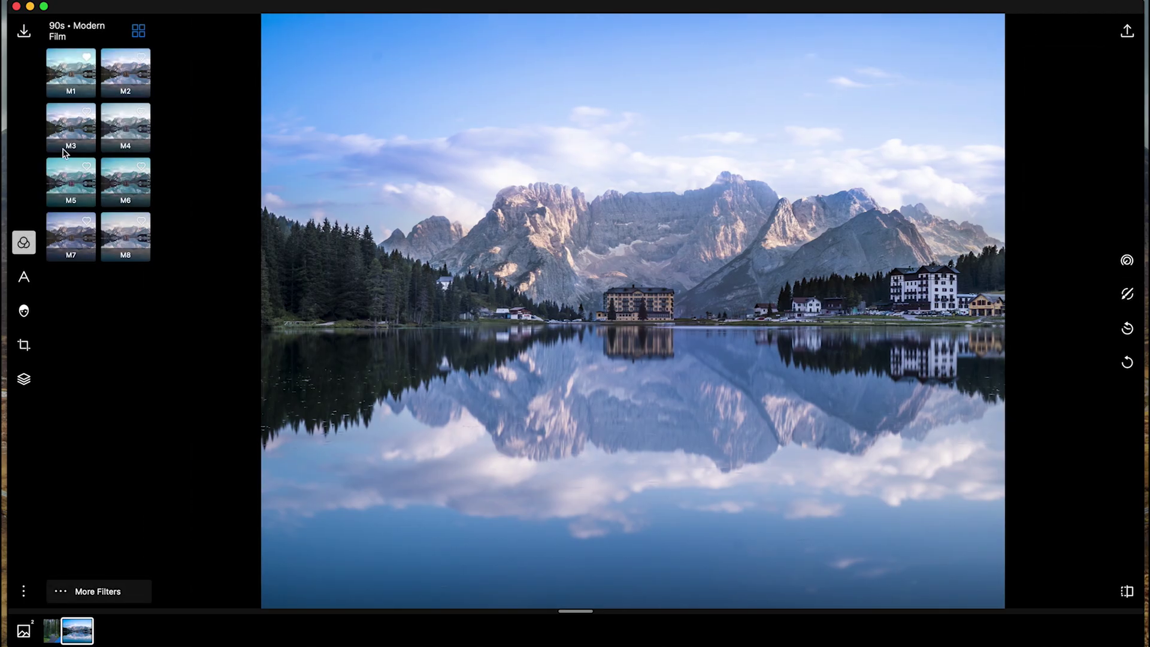
left_click(76, 80)
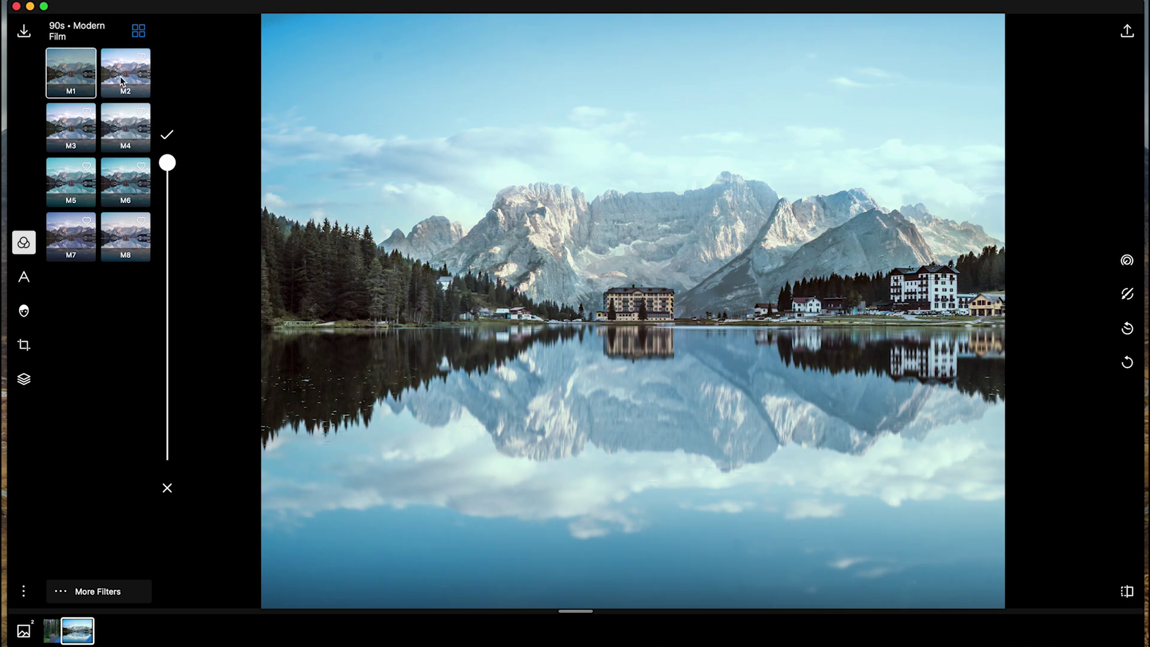
left_click(121, 81)
left_click(67, 131)
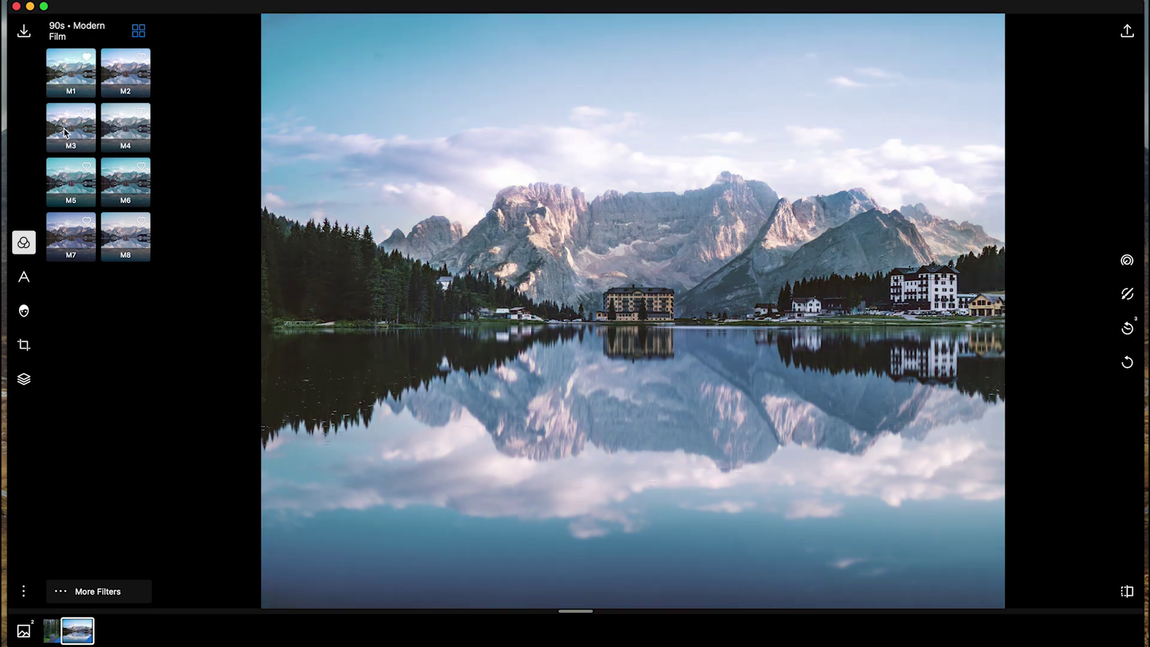
left_click(117, 133)
left_click(119, 178)
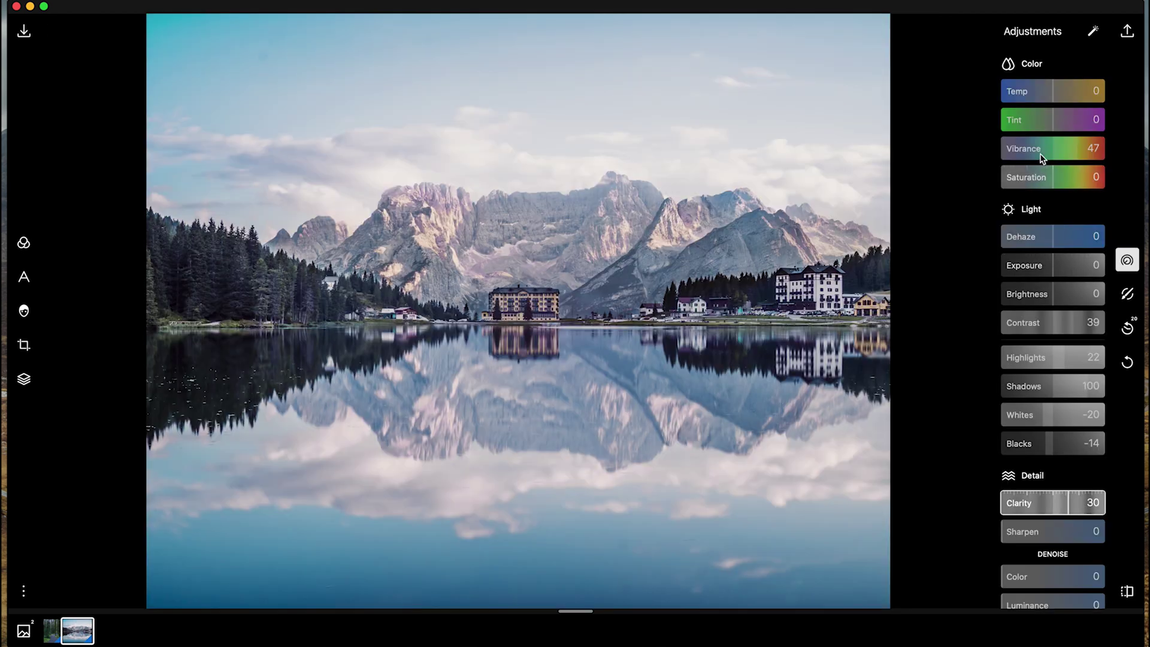
- Cool the lake photo to Temp -36 and Tint -4, and reshape its tone curve
left_click_drag(1052, 96, 1050, 118)
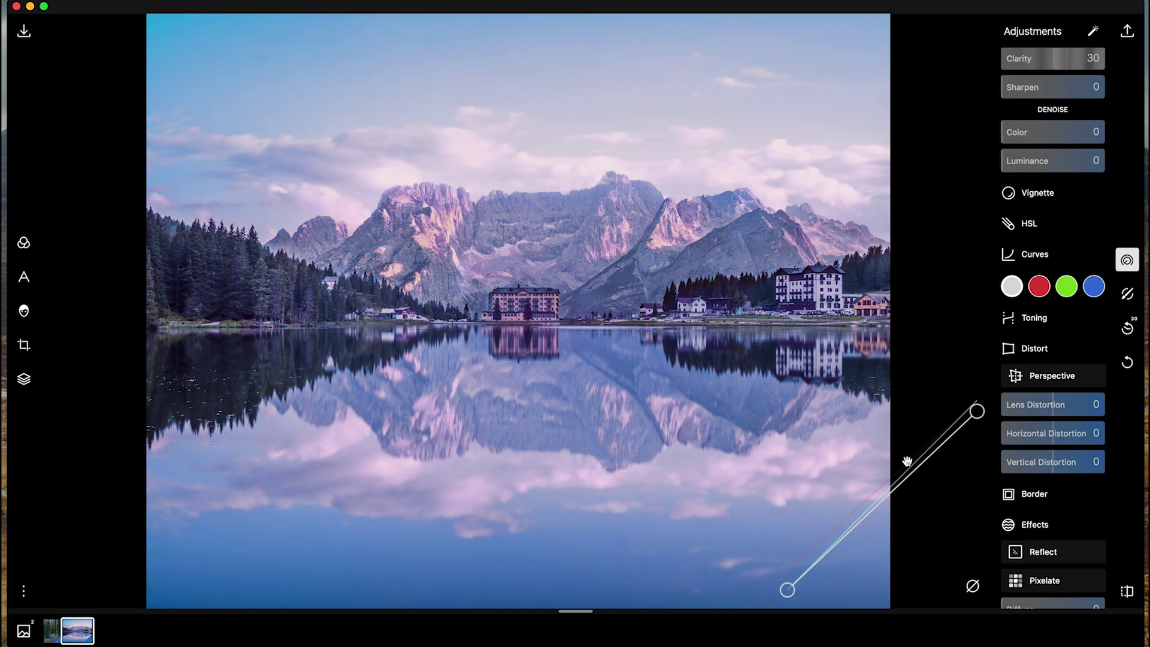
mouse_move(887, 492)
left_mouse_down()
mouse_move(874, 479)
mouse_move(891, 502)
left_mouse_up()
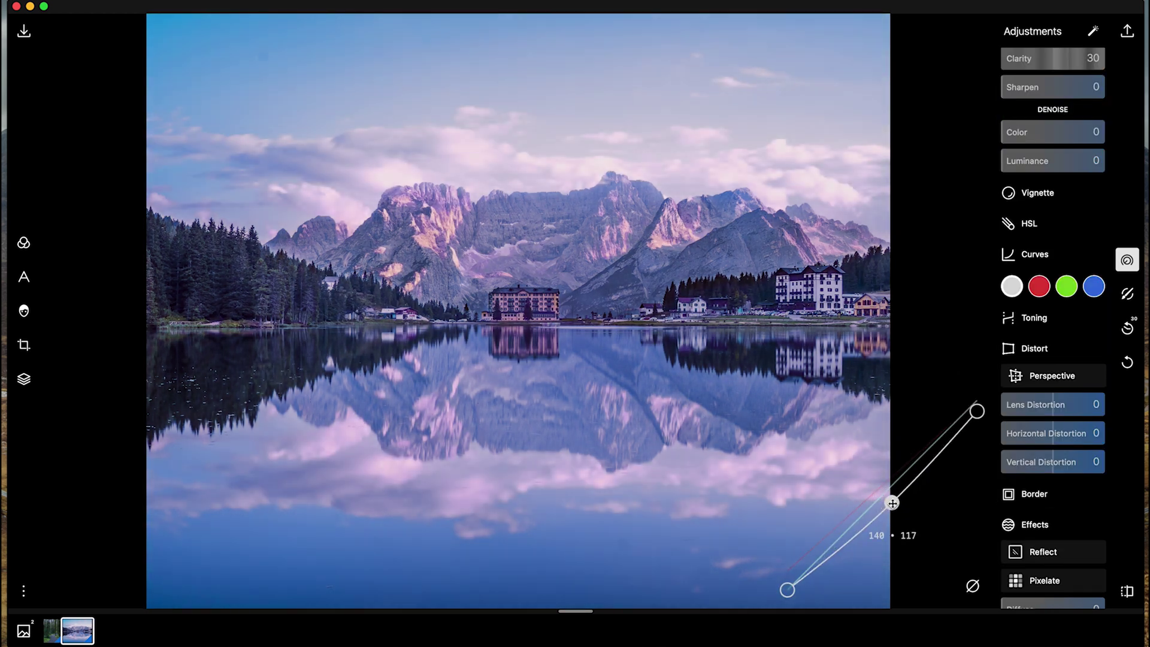
left_click(1035, 318)
- Apply lens distortion and add a white border of width 18
left_click(1034, 569)
left_click_drag(1052, 482, 1006, 486)
left_click(1012, 428)
left_click(1034, 456)
- Add a gradient mask darkening the sky to -74 brightness, then start a brush mask with lowered brightness
left_click(1127, 294)
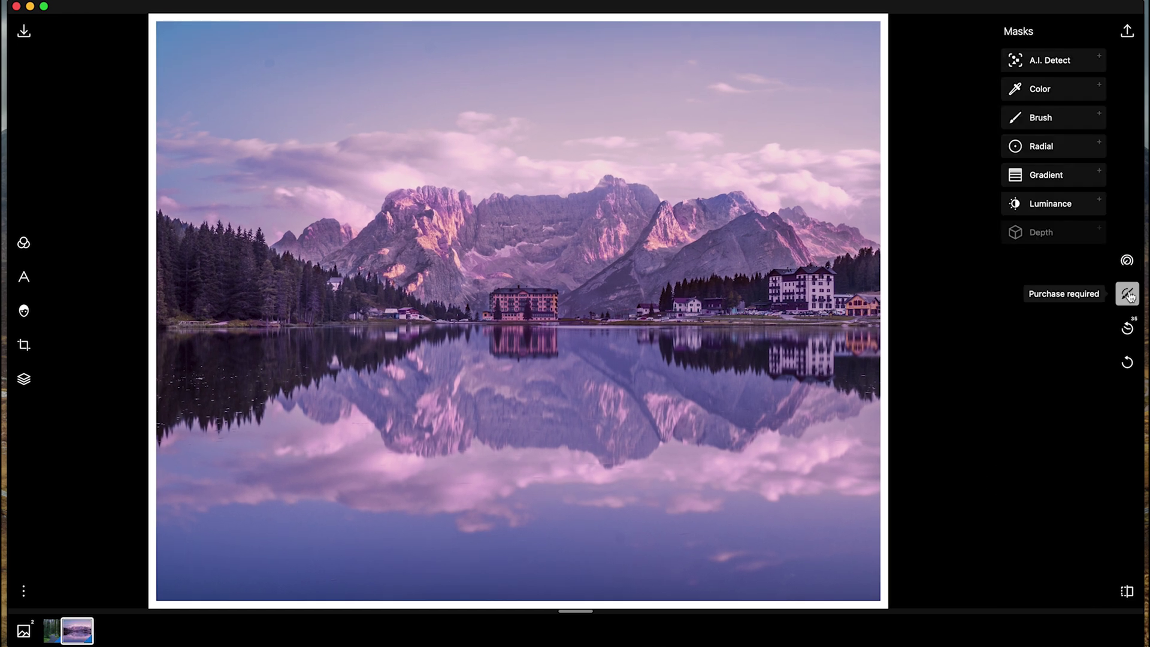
left_click(1042, 246)
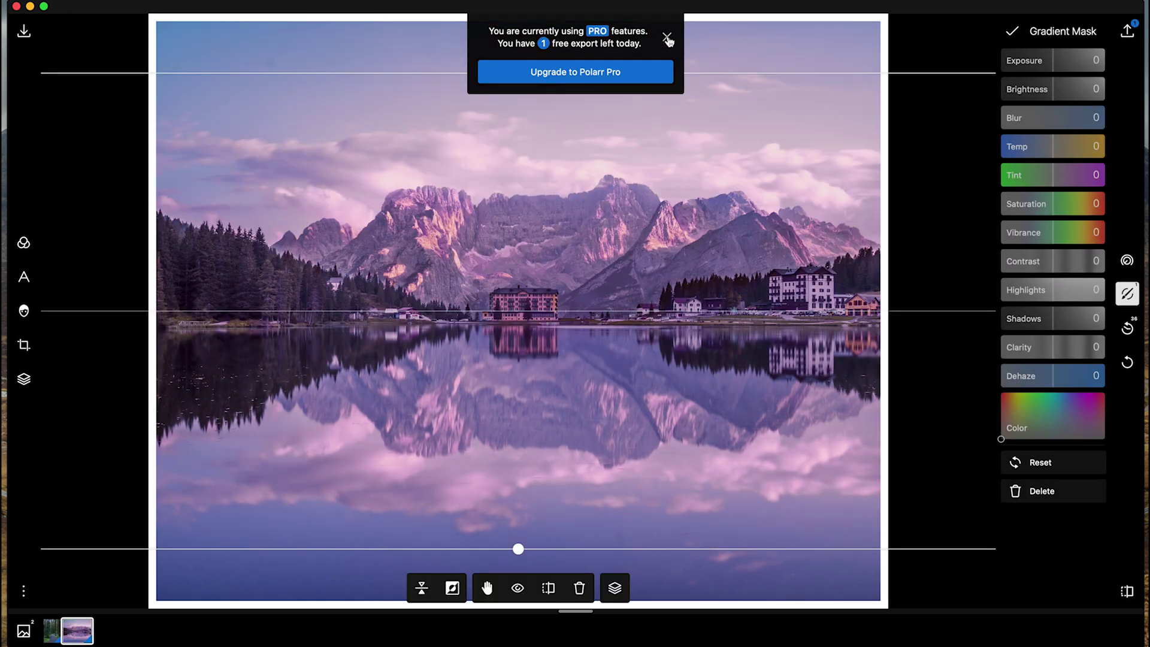
left_click(667, 38)
left_click_drag(1042, 88, 1012, 88)
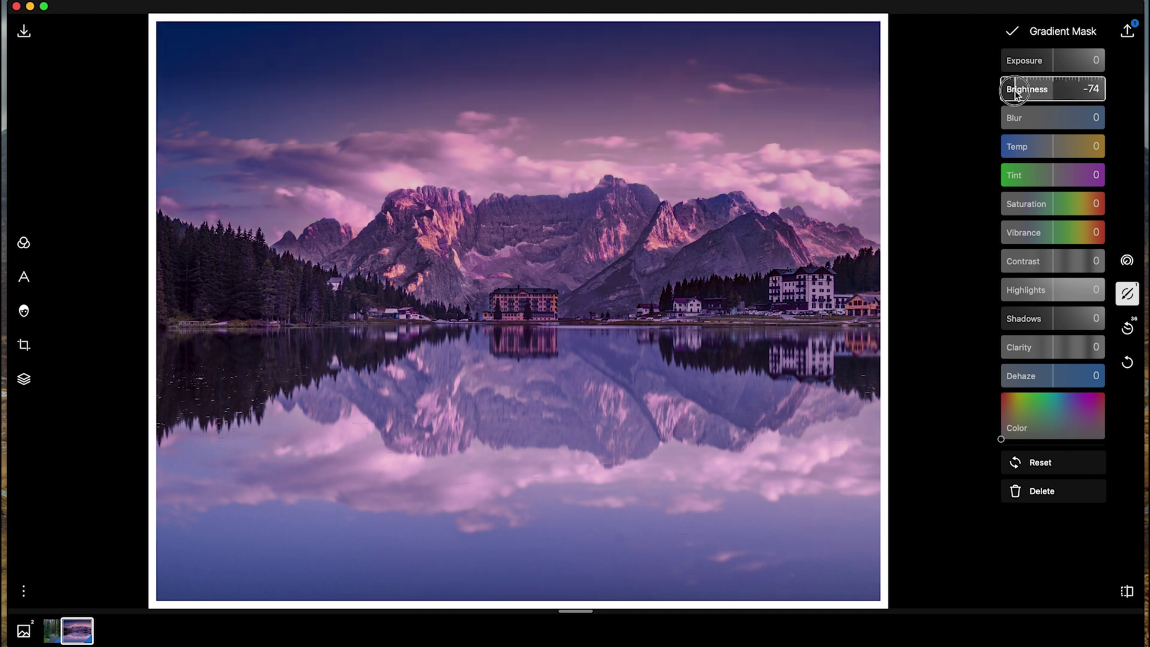
left_click(1012, 34)
left_click(1041, 158)
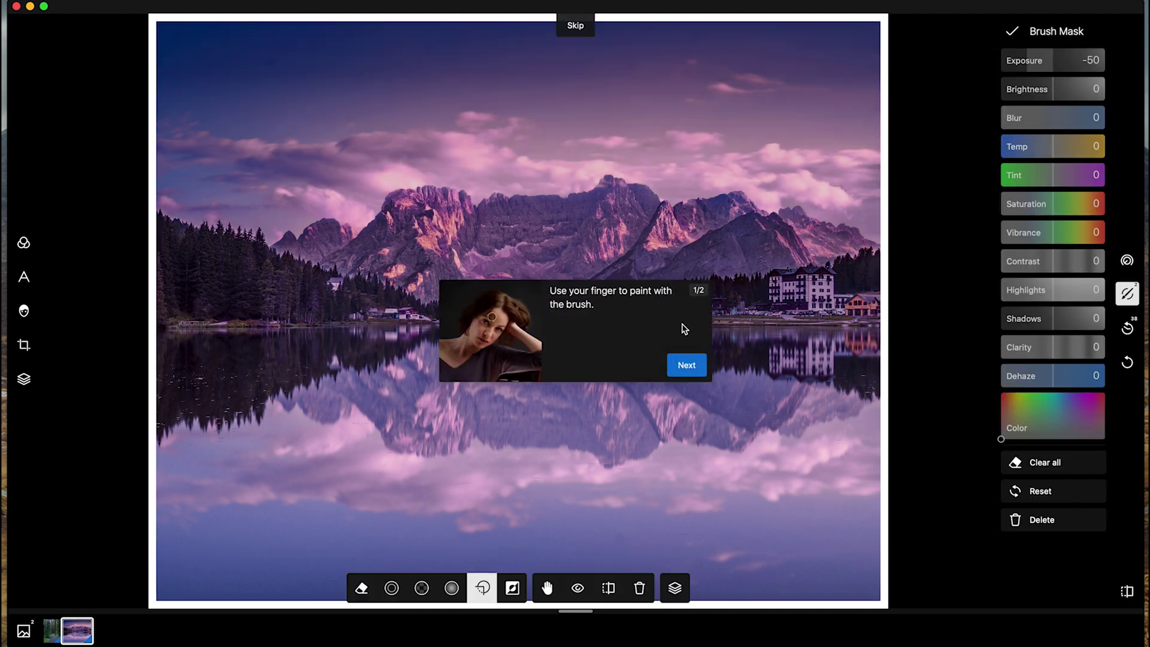
left_click_drag(1054, 89, 1021, 88)
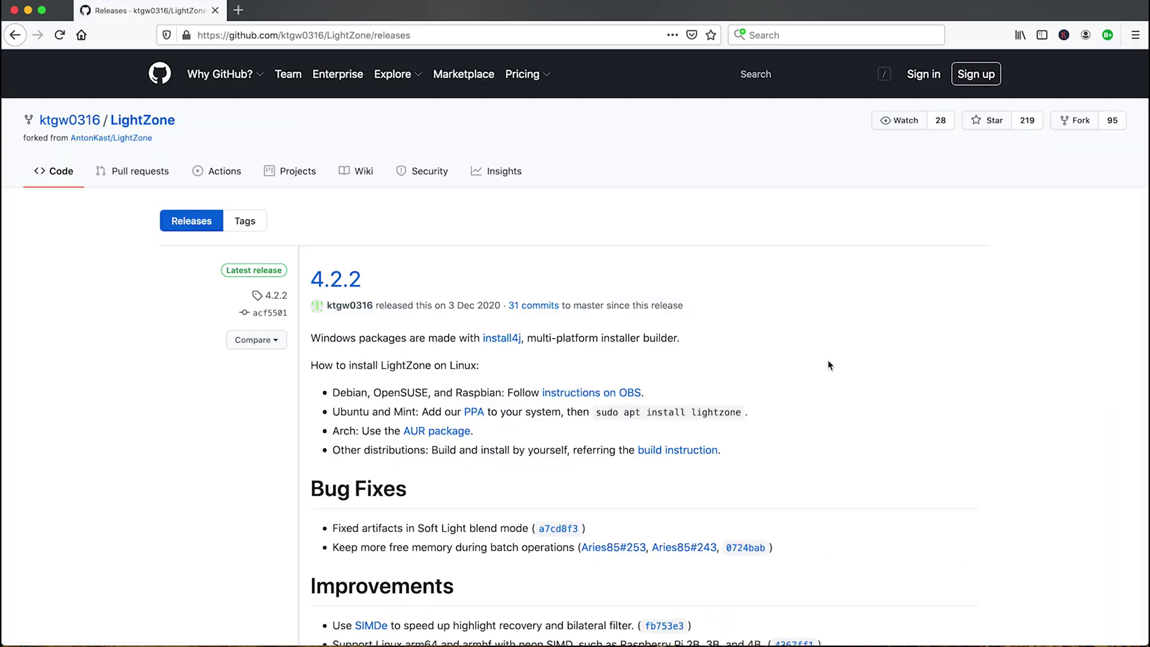
- Download the macOS LightZone installer and allow the unverified app via Open Anyway
scroll(829, 365, "down", 5)
left_click(407, 498)
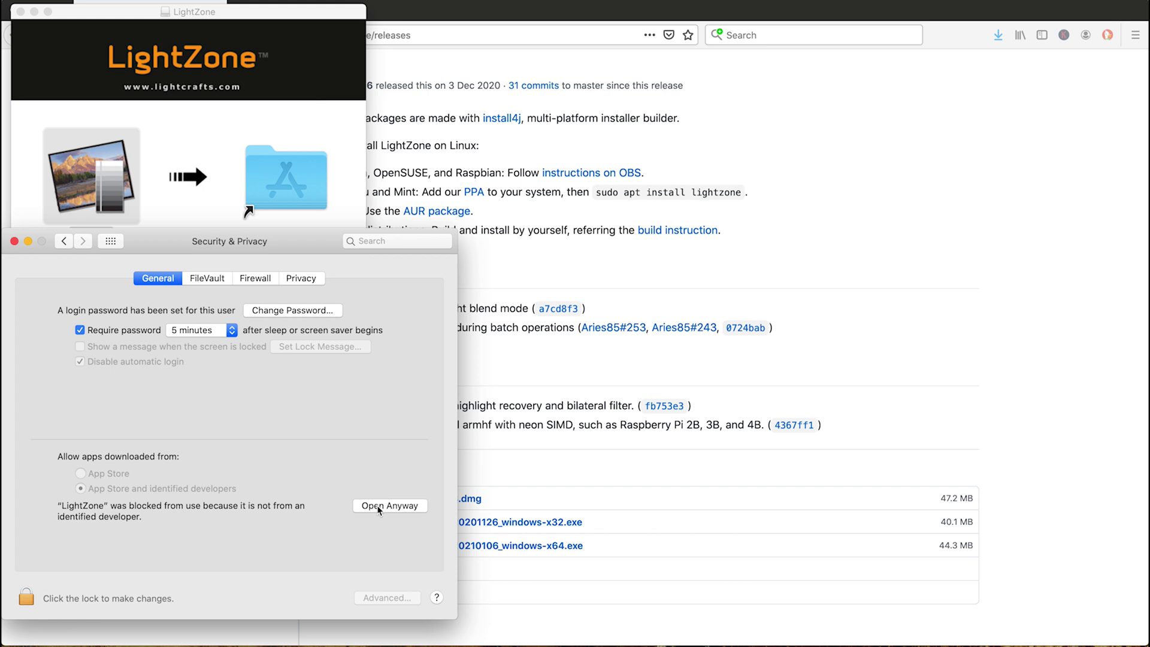
left_click(378, 510)
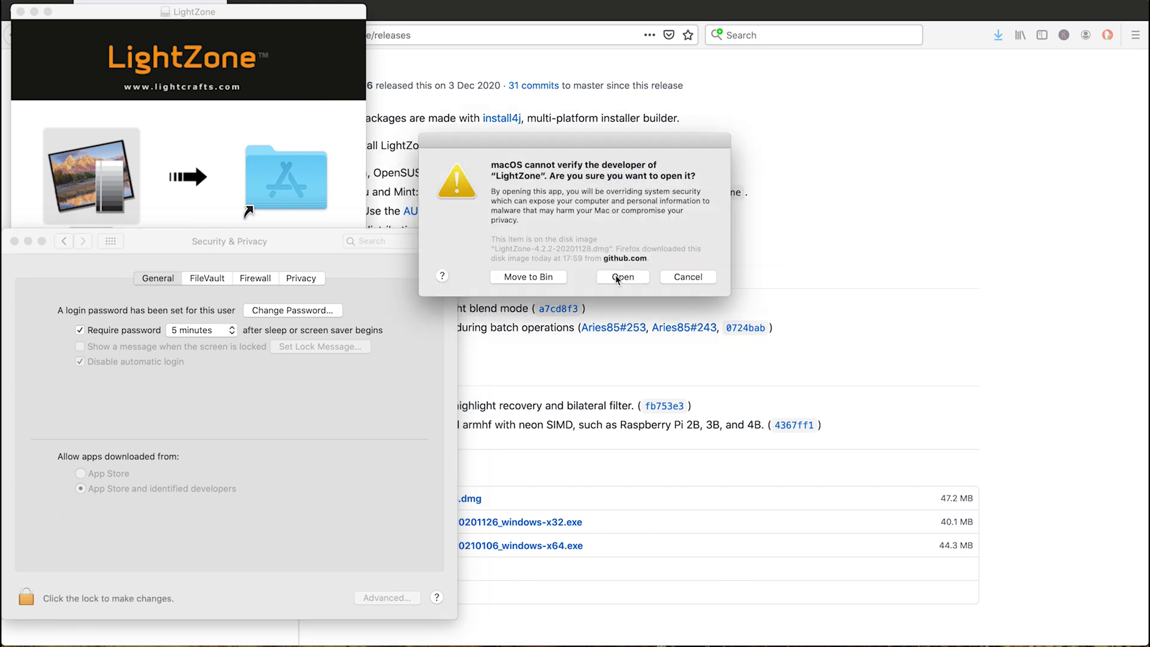
left_click(617, 277)
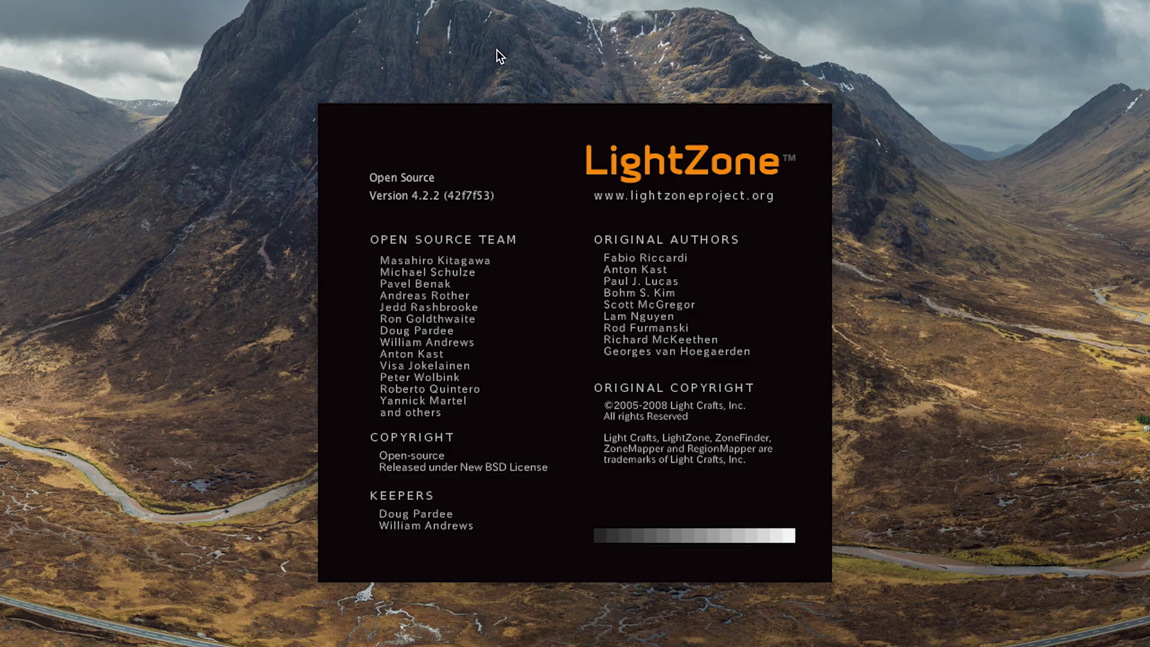